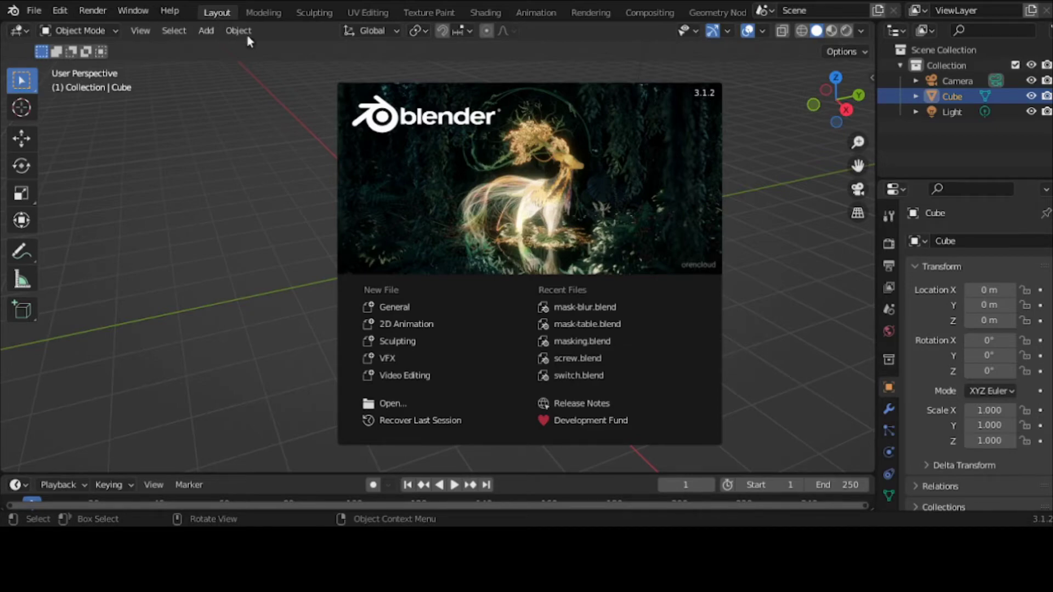
# Switch to the Shading workspace, give the node editor more height and pan the nodes right
pyautogui.click(491, 14)
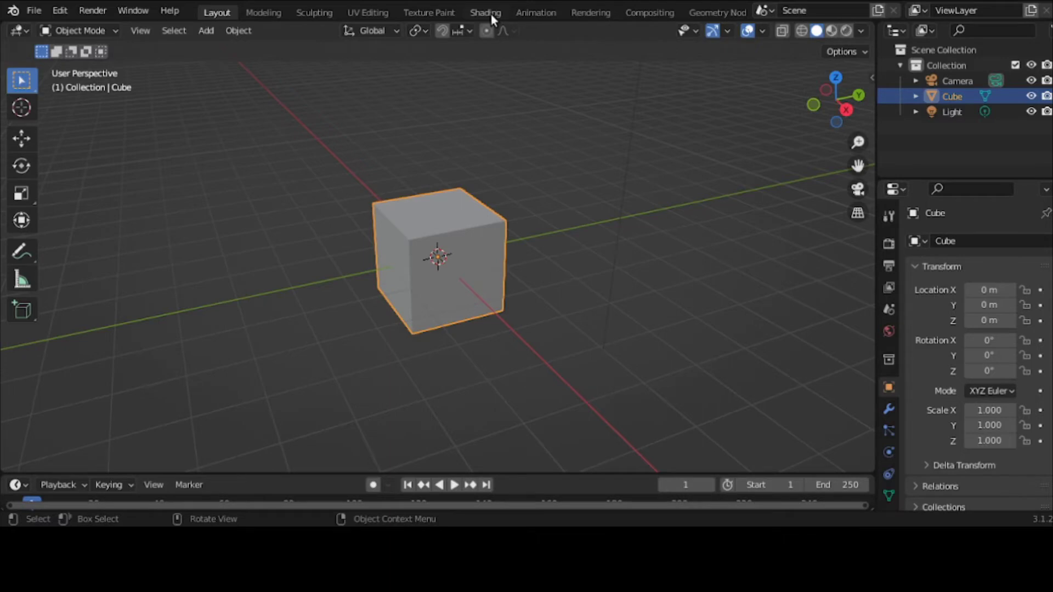
pyautogui.click(491, 13)
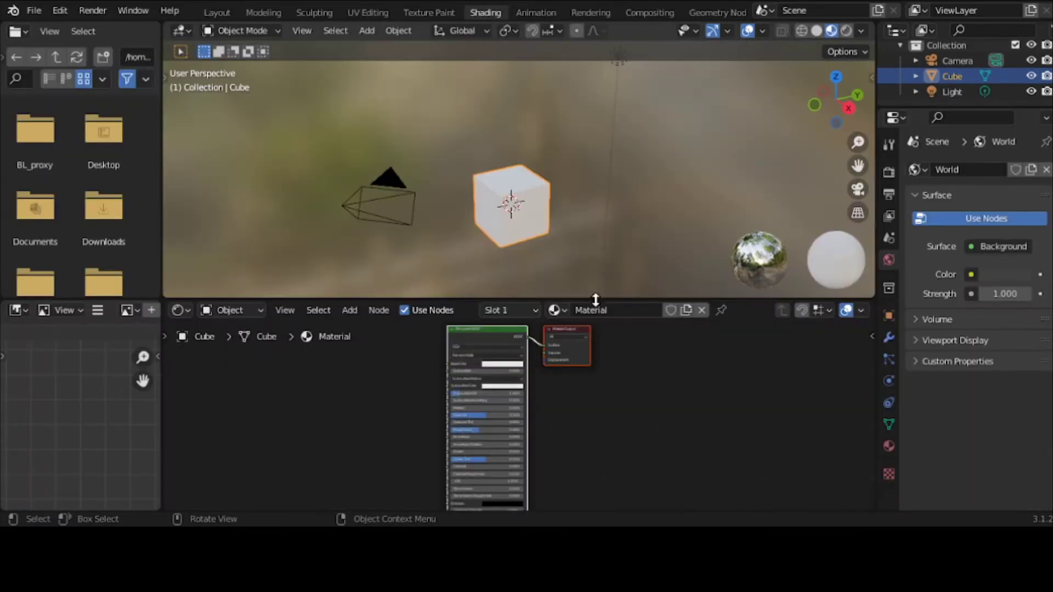
pyautogui.moveTo(597, 298); pyautogui.dragTo(603, 215)
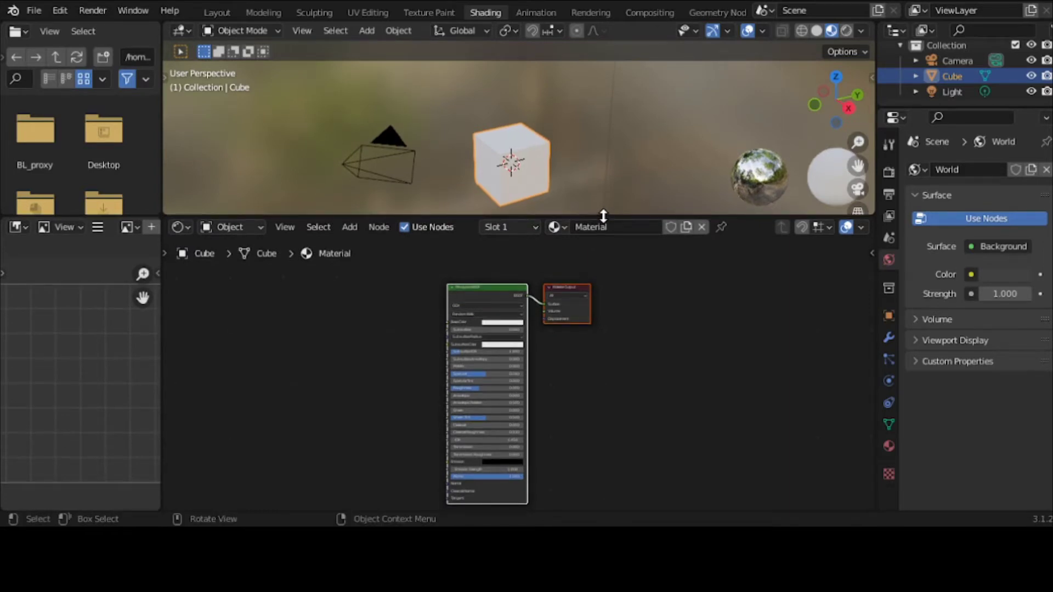
pyautogui.scroll(3, 364, 340)
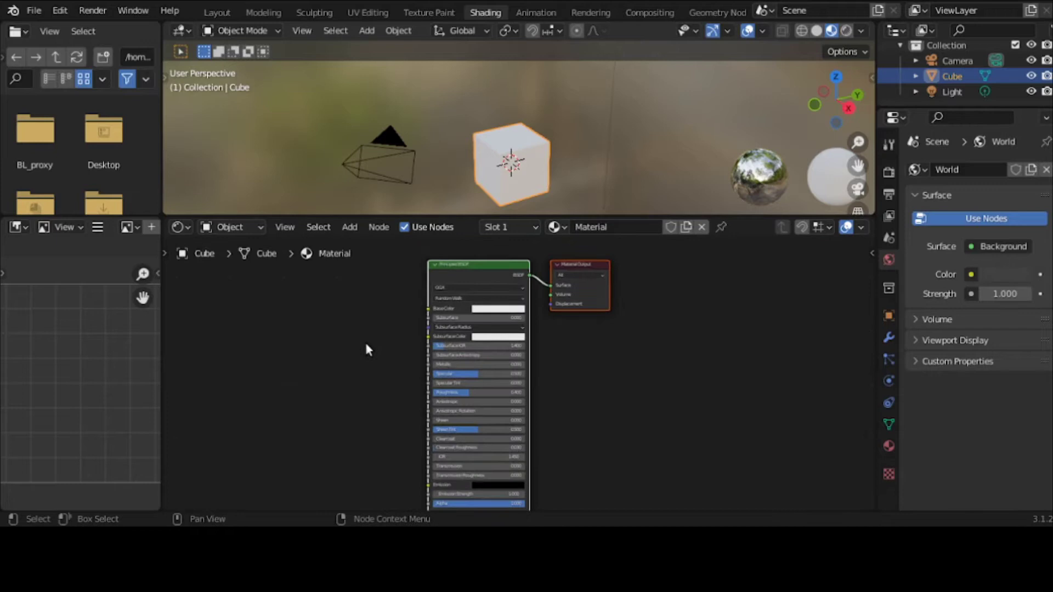
pyautogui.moveTo(410, 392); pyautogui.dragTo(571, 388, button='middle')
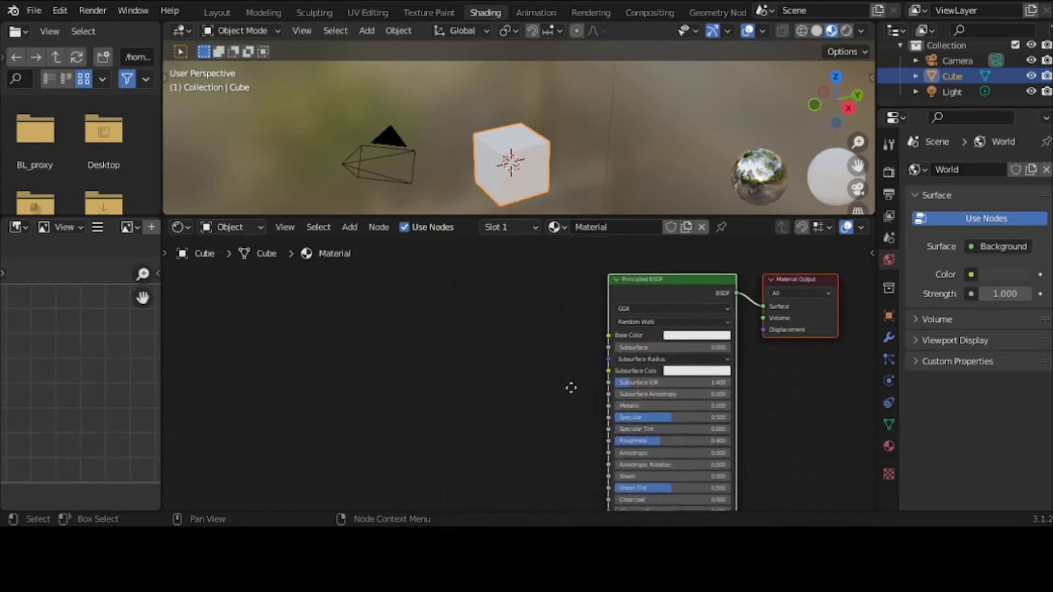
# Use Join Areas to merge the left image panel into the node editor and the file browser into the viewport
pyautogui.rightClick(164, 342)
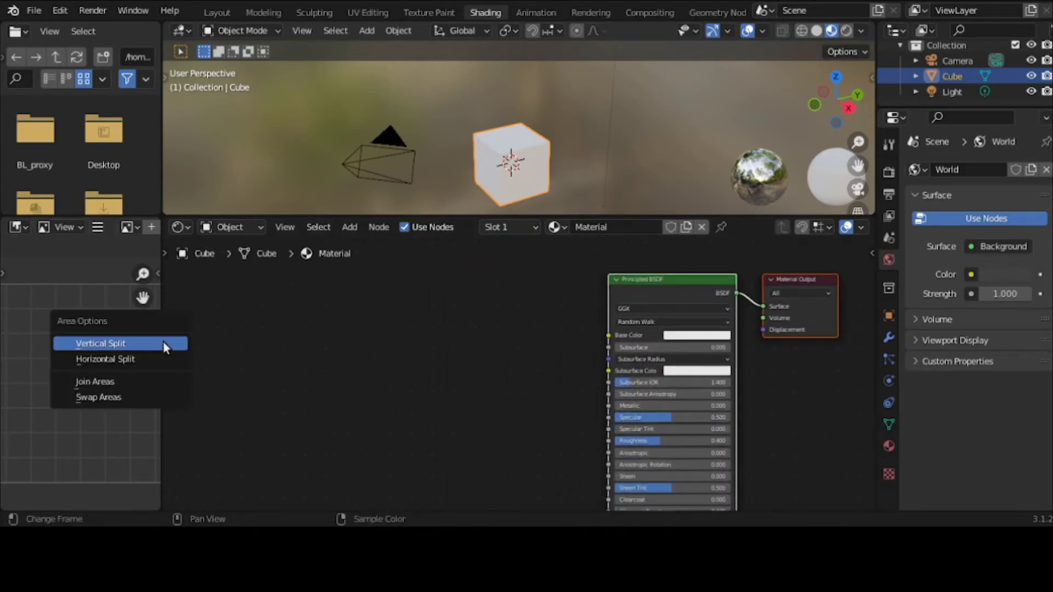
pyautogui.click(162, 377)
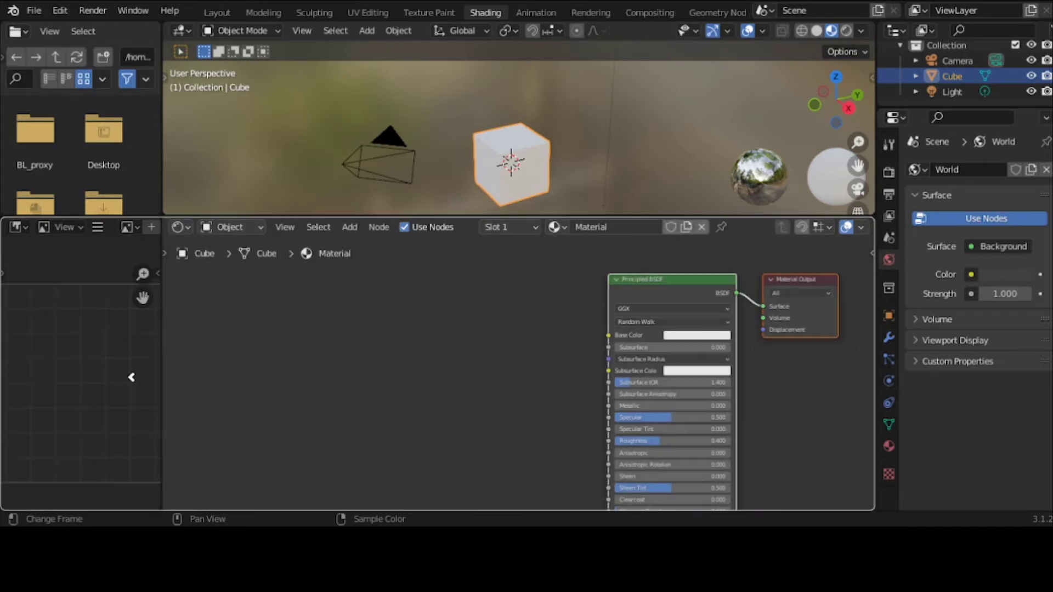
pyautogui.click(131, 375)
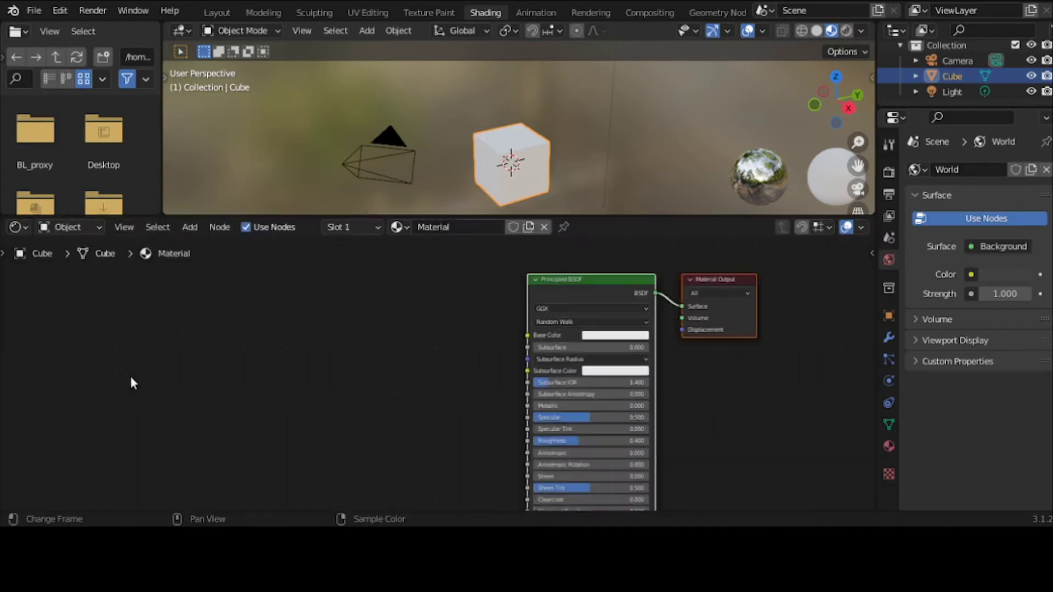
pyautogui.rightClick(160, 190)
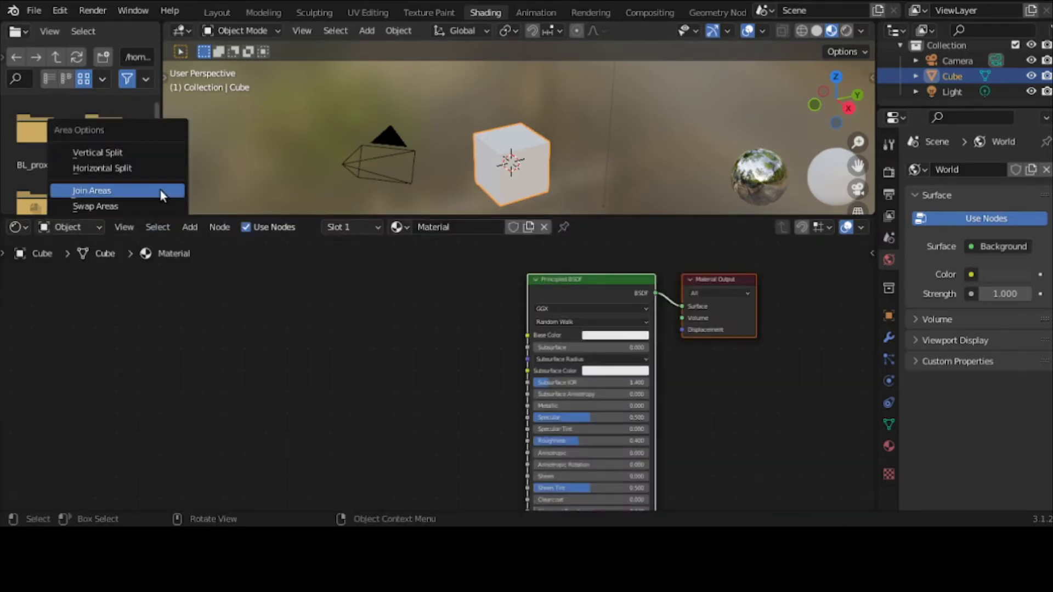
pyautogui.click(160, 190)
pyautogui.click(139, 181)
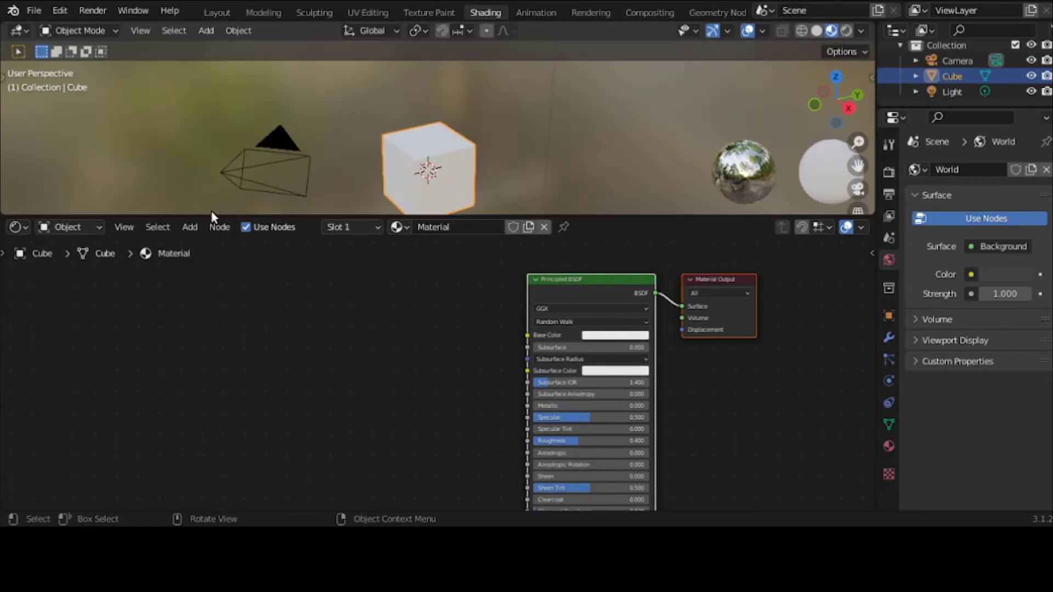
# Lower the viewport/node editor split slightly and zoom in on the Principled BSDF and Material Output nodes
pyautogui.moveTo(213, 213); pyautogui.dragTo(214, 238)
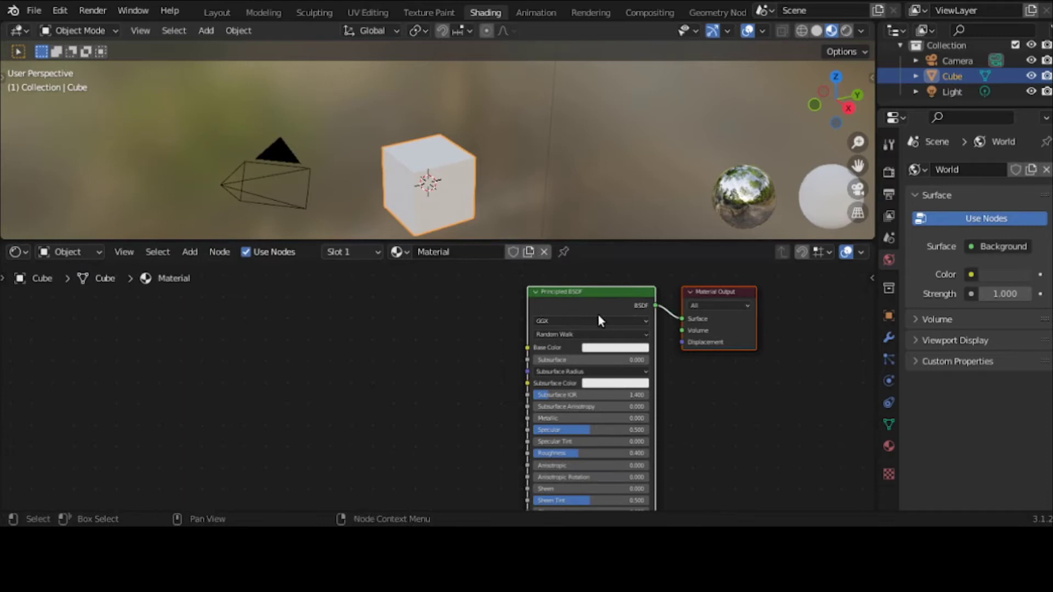
pyautogui.scroll(1, 597, 313)
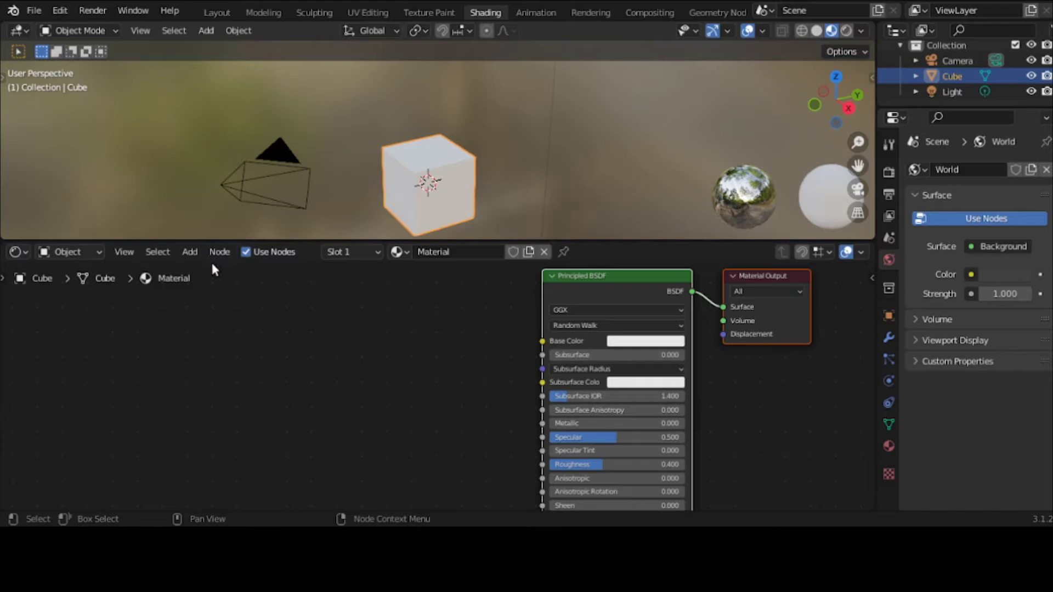
# Add a Texture Coordinate node at the left and a Voronoi Texture node beside it
pyautogui.click(190, 252)
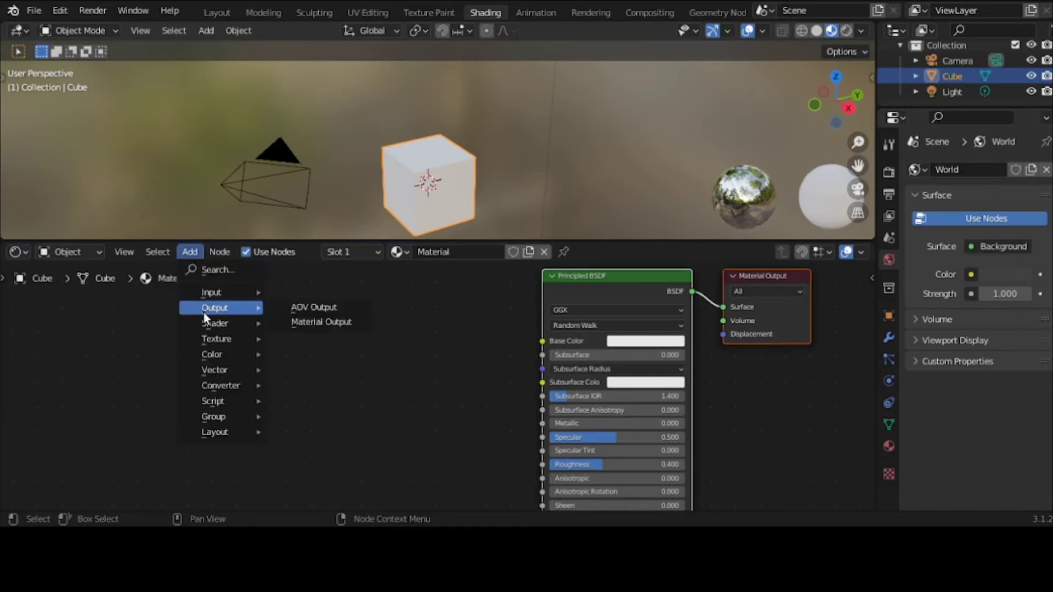
pyautogui.moveTo(210, 292)
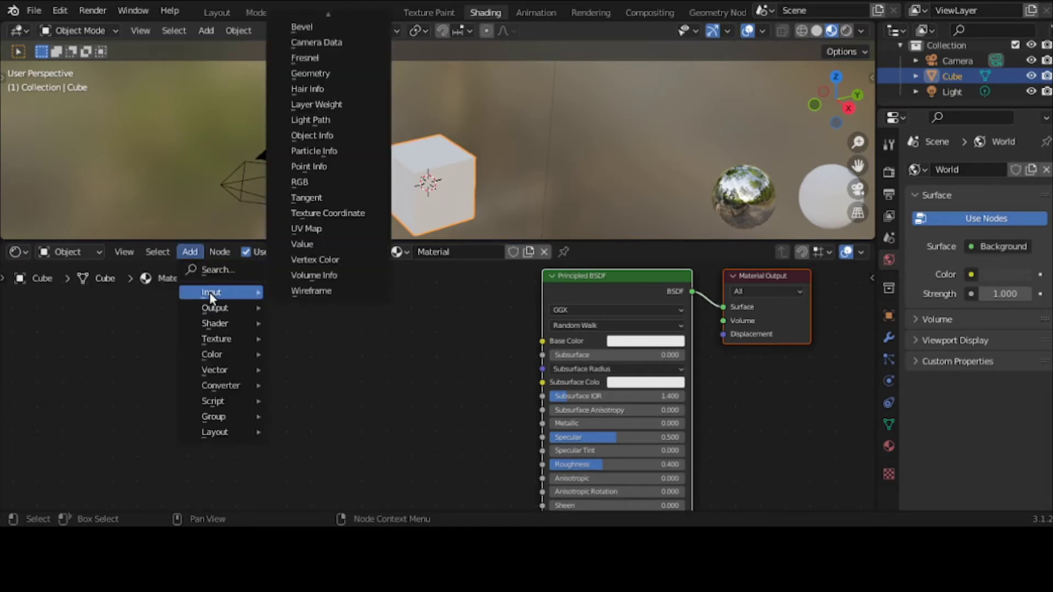
pyautogui.click(340, 214)
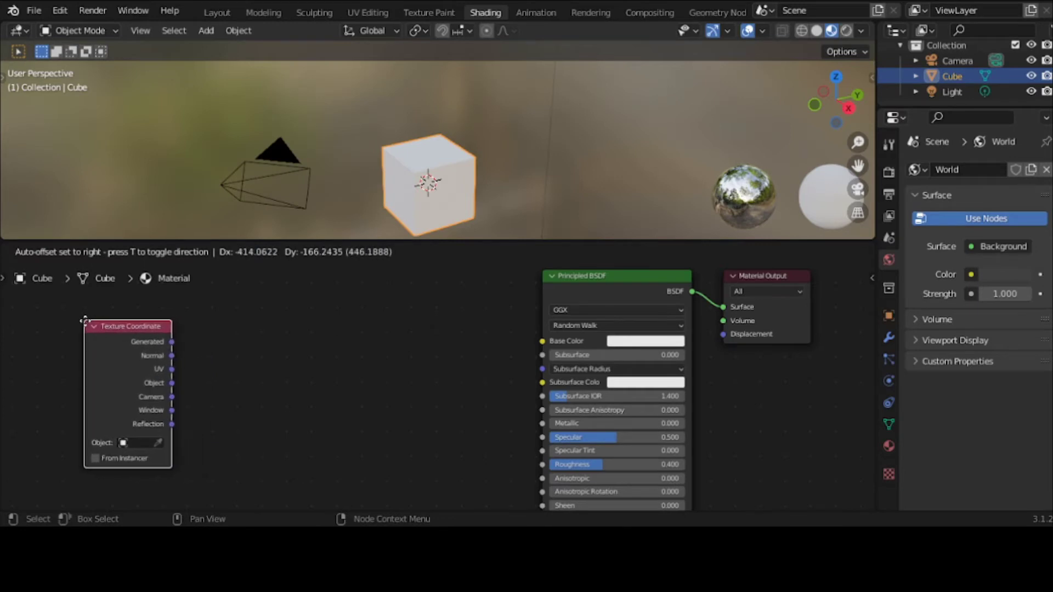
pyautogui.click(80, 321)
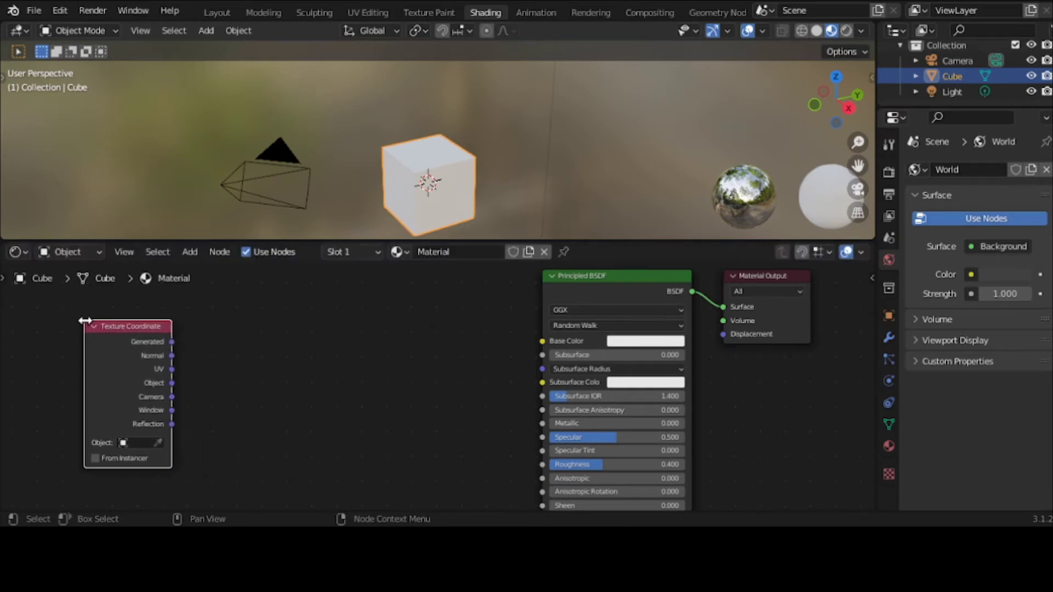
pyautogui.click(202, 260)
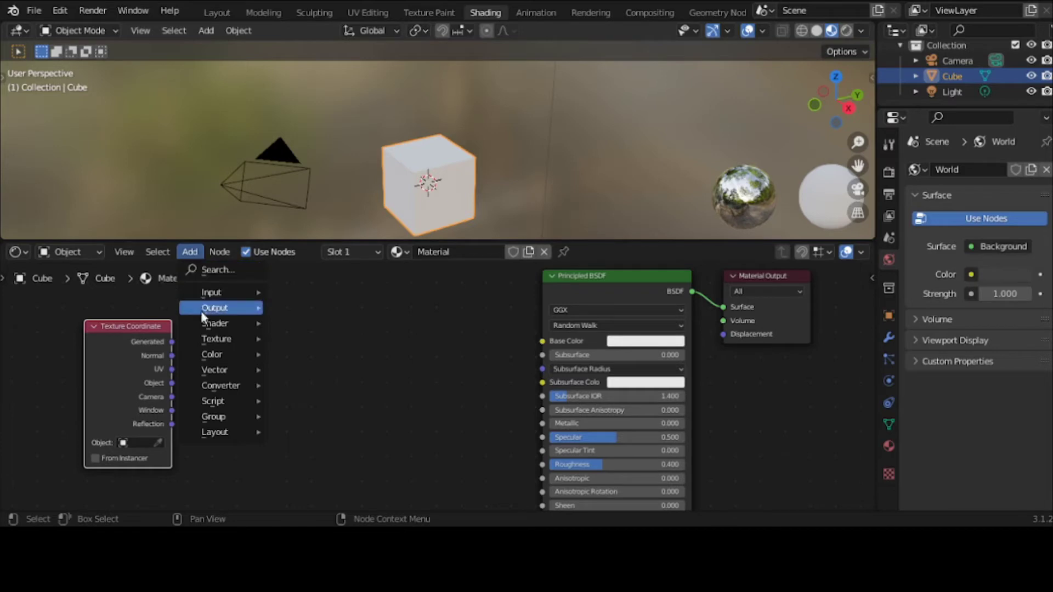
pyautogui.moveTo(211, 337)
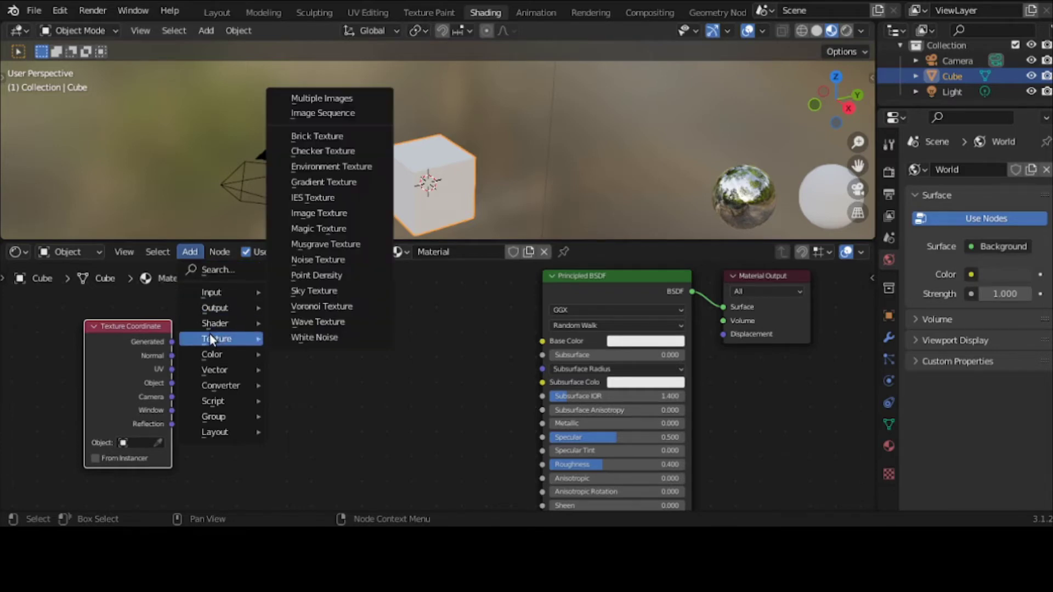
pyautogui.click(314, 307)
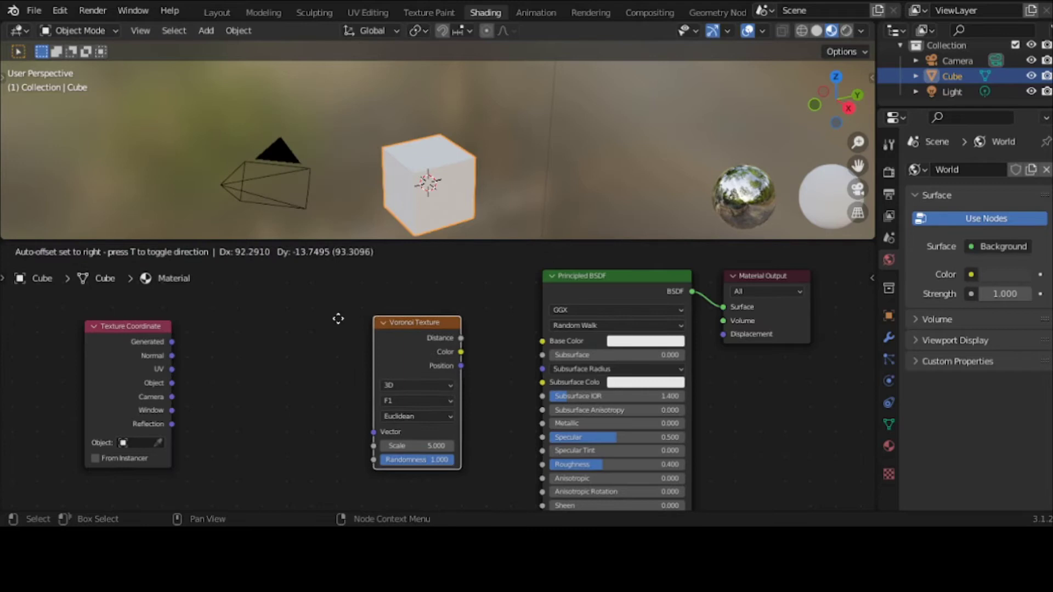
pyautogui.click(256, 302)
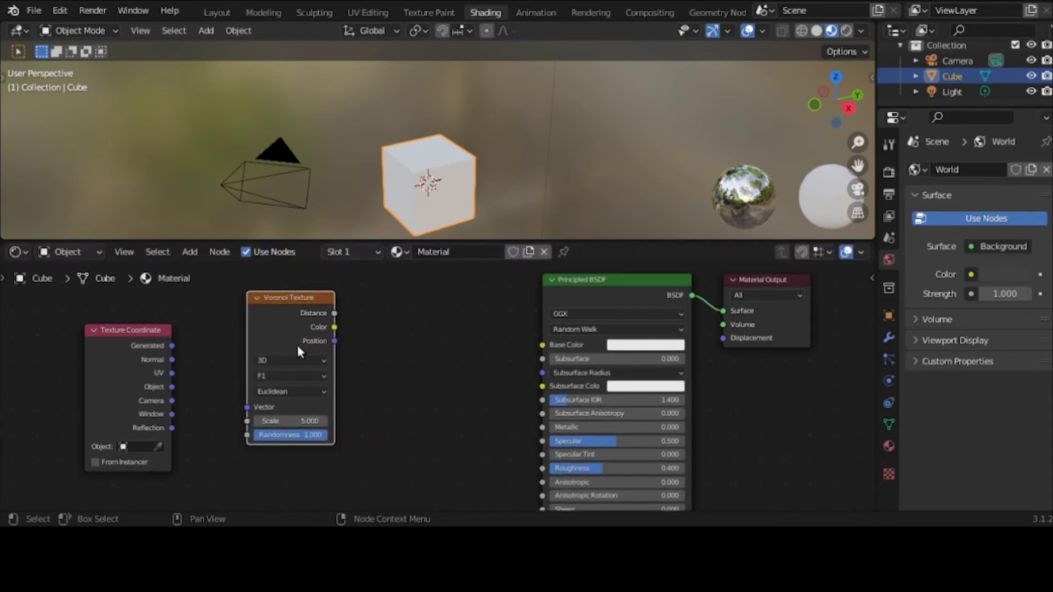
# Add a Musgrave Texture node left of the Principled BSDF and begin joining the viewport into the node editor
pyautogui.click(193, 252)
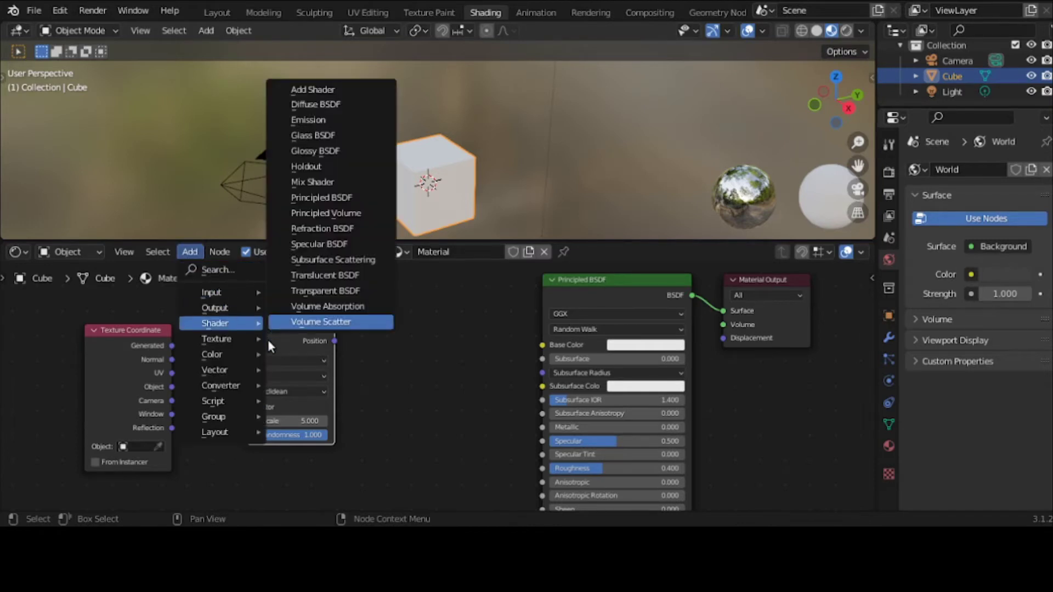
pyautogui.moveTo(248, 345)
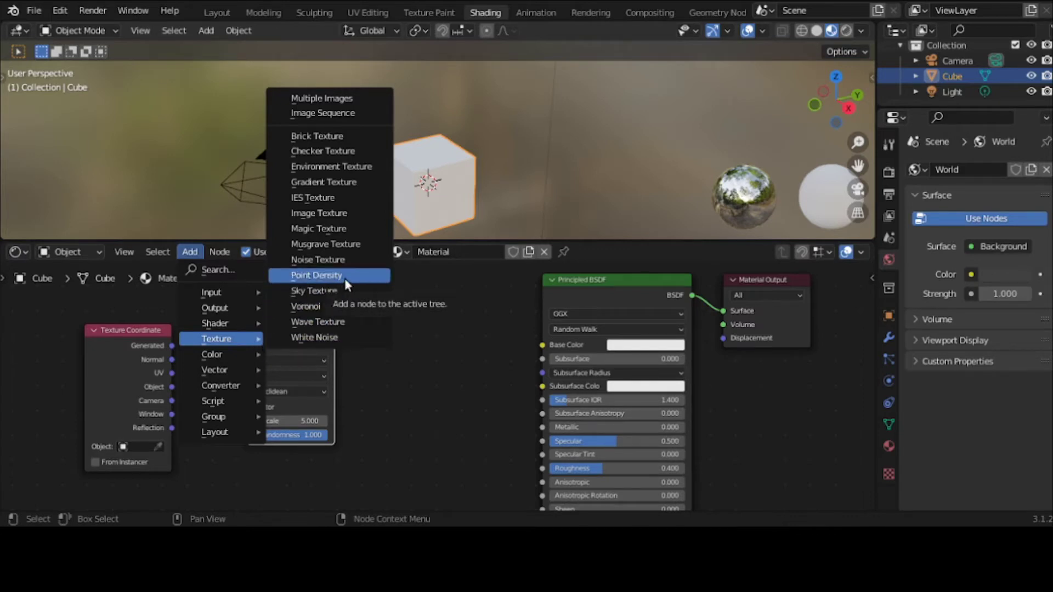
pyautogui.click(340, 244)
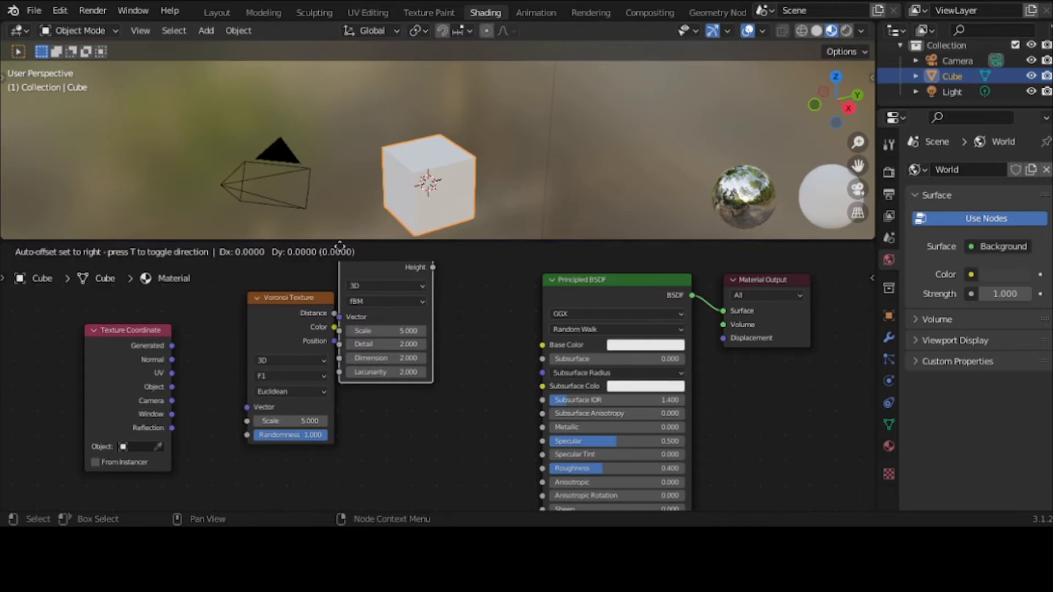
pyautogui.click(368, 357)
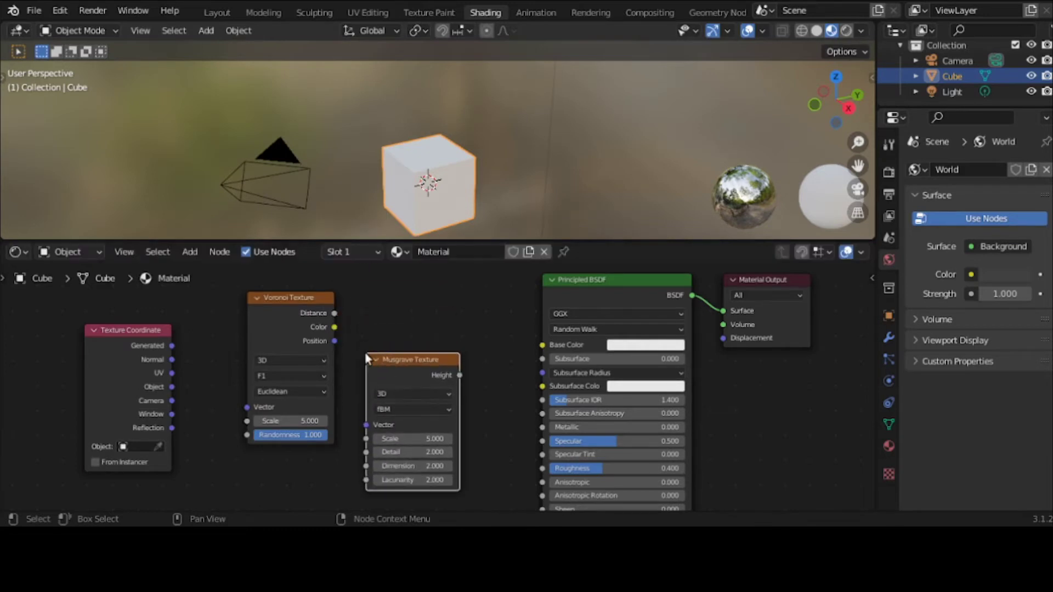
pyautogui.rightClick(354, 241)
pyautogui.click(353, 242)
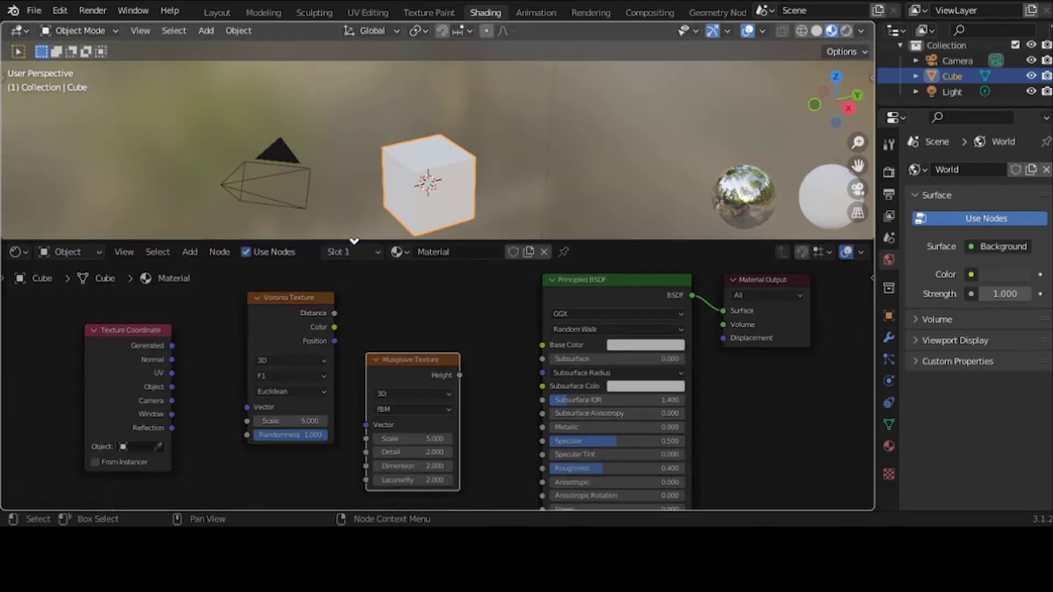
# Finish merging the viewport into the node editor and stack the Voronoi node above the Musgrave node
pyautogui.click(355, 197)
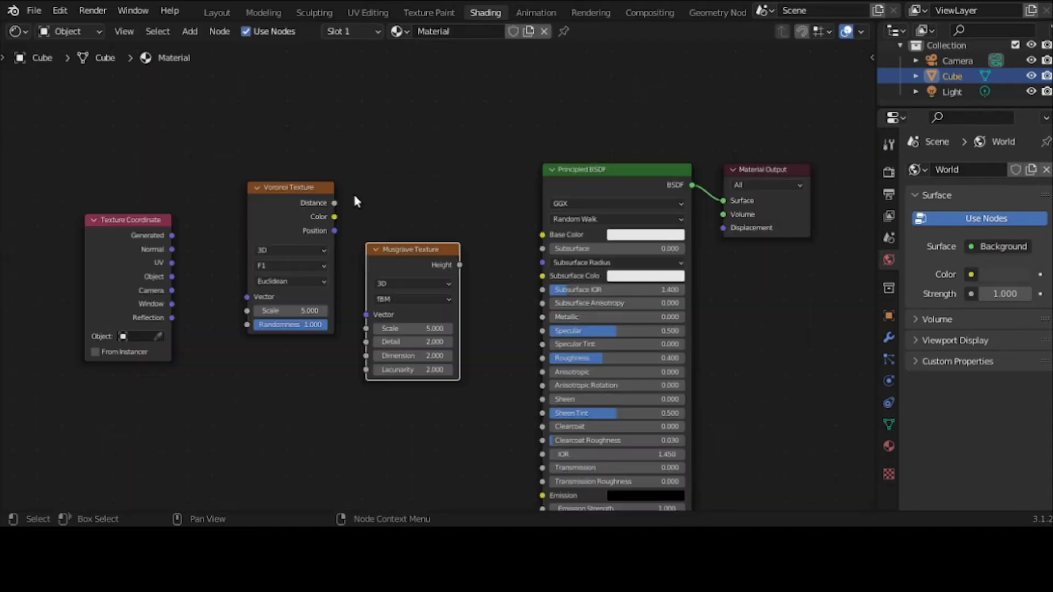
pyautogui.scroll(1, 355, 201)
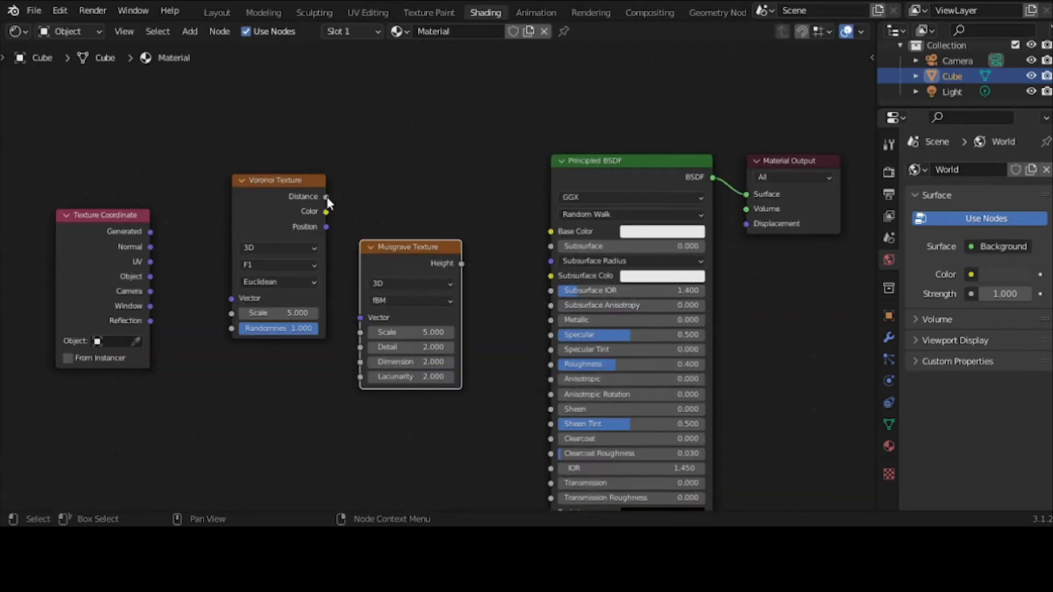
pyautogui.moveTo(299, 179); pyautogui.dragTo(315, 98)
pyautogui.moveTo(404, 246); pyautogui.dragTo(322, 298)
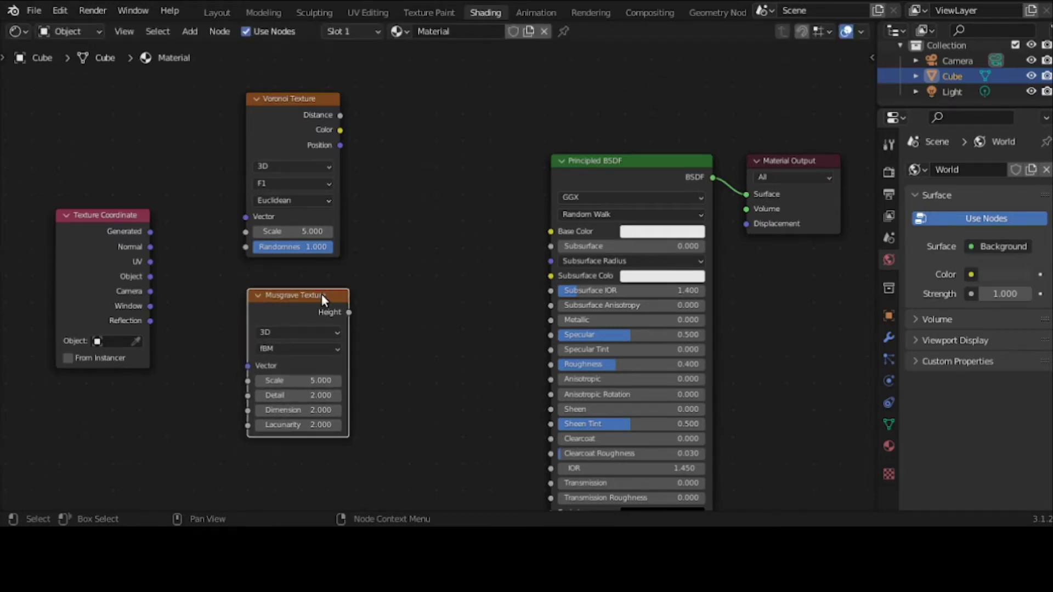
# Add a MixRGB node right of the textures and shift both texture nodes slightly left
pyautogui.click(186, 36)
pyautogui.moveTo(207, 135)
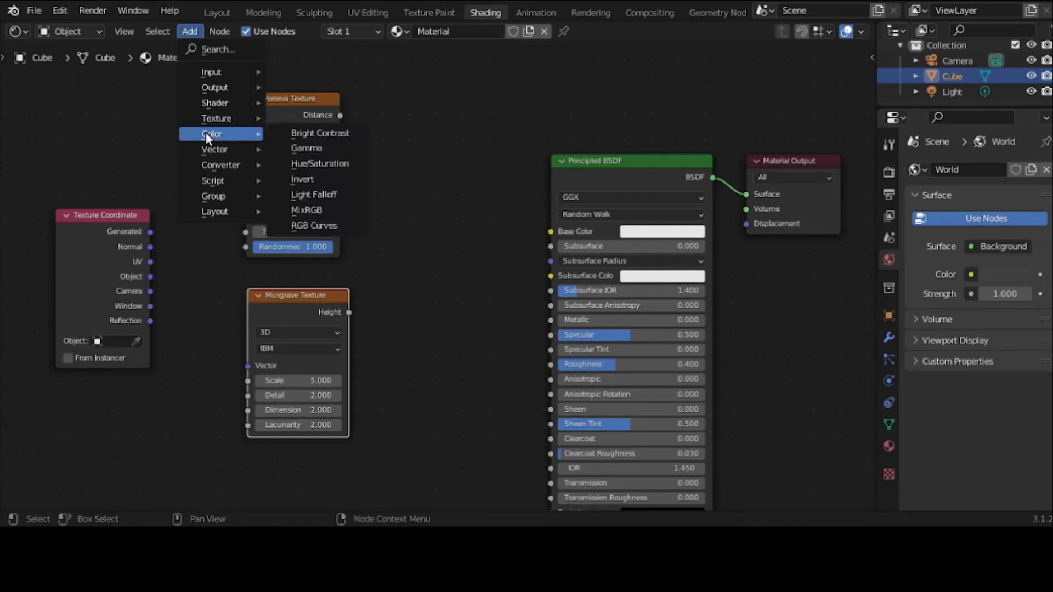
pyautogui.click(299, 210)
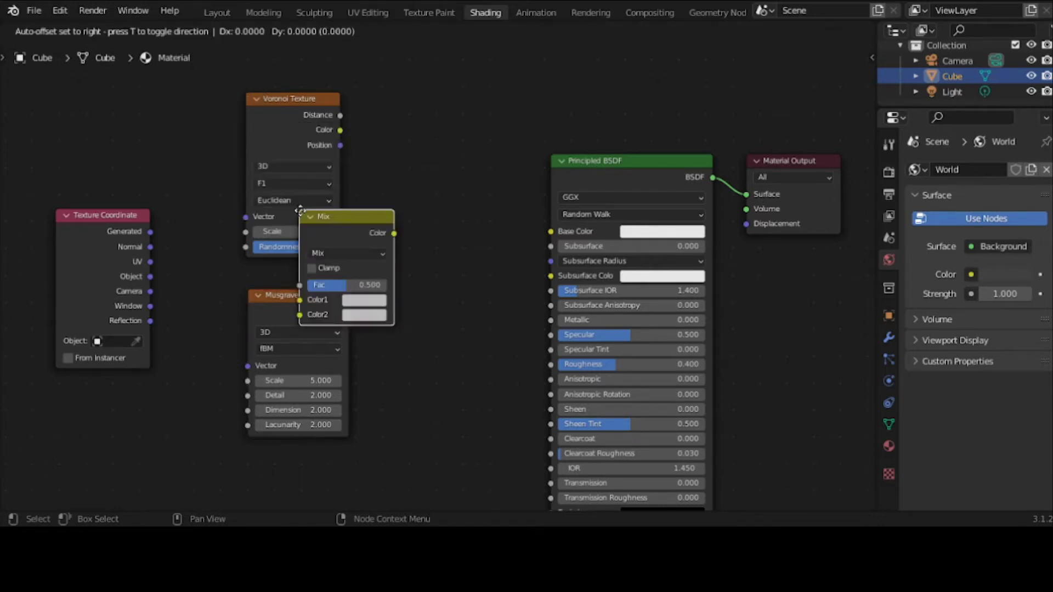
pyautogui.click(399, 192)
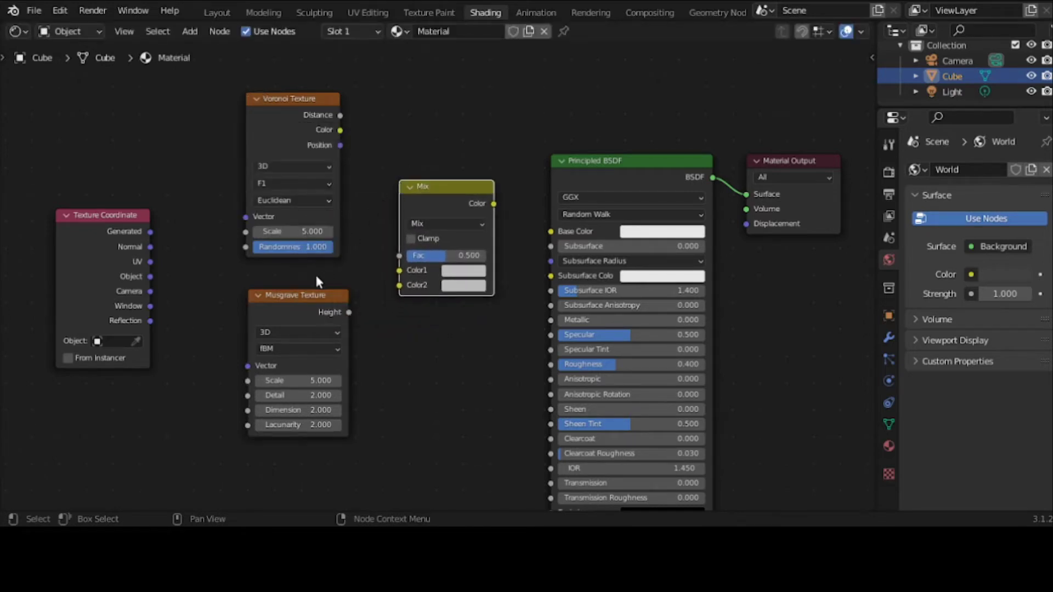
pyautogui.moveTo(303, 292)
pyautogui.mouseDown()
pyautogui.moveTo(250, 291)
pyautogui.moveTo(291, 292)
pyautogui.mouseUp()
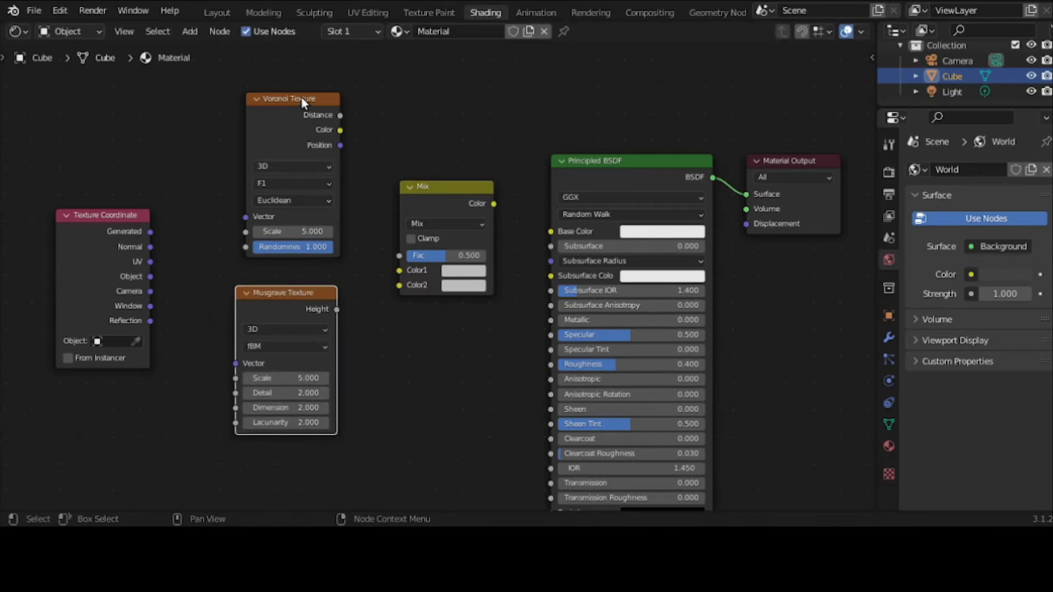
pyautogui.moveTo(301, 98); pyautogui.dragTo(272, 100)
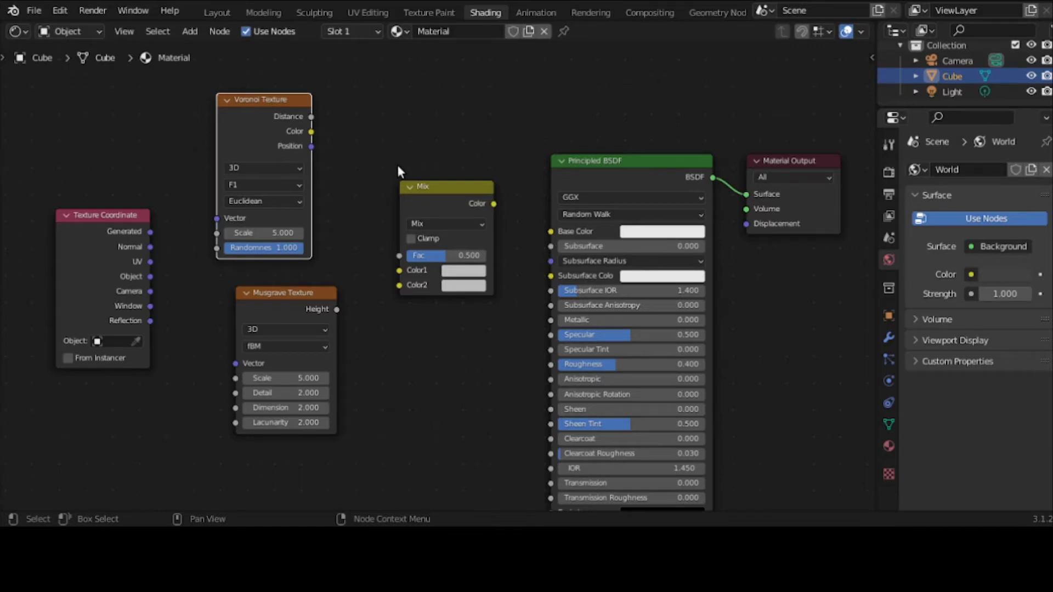
# Nudge the Musgrave and Voronoi Texture nodes into tidier positions
pyautogui.click(313, 289)
pyautogui.moveTo(313, 289); pyautogui.dragTo(298, 287)
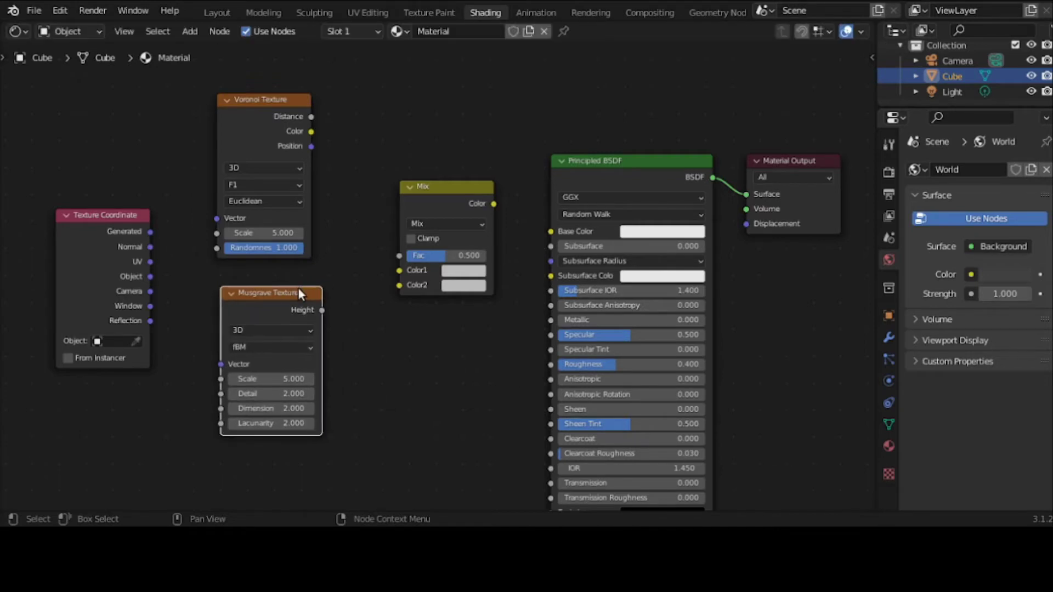
pyautogui.moveTo(281, 103); pyautogui.dragTo(305, 90)
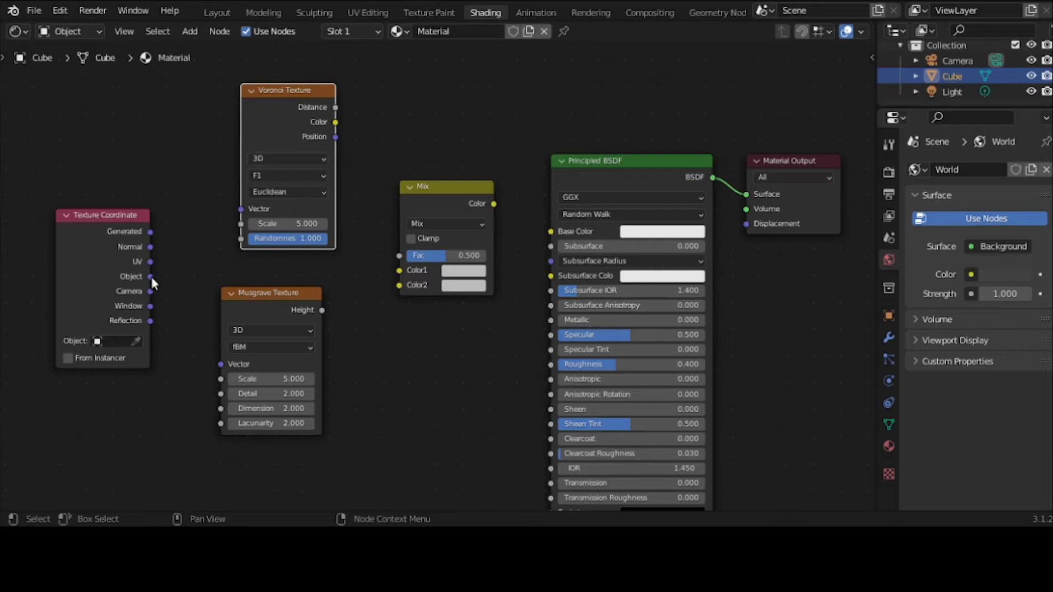
# Connect Texture Coordinate Object to the Voronoi and Musgrave Vector inputs, and enlarge the Outliner
pyautogui.moveTo(151, 276); pyautogui.dragTo(233, 217)
pyautogui.moveTo(149, 277); pyautogui.dragTo(217, 366)
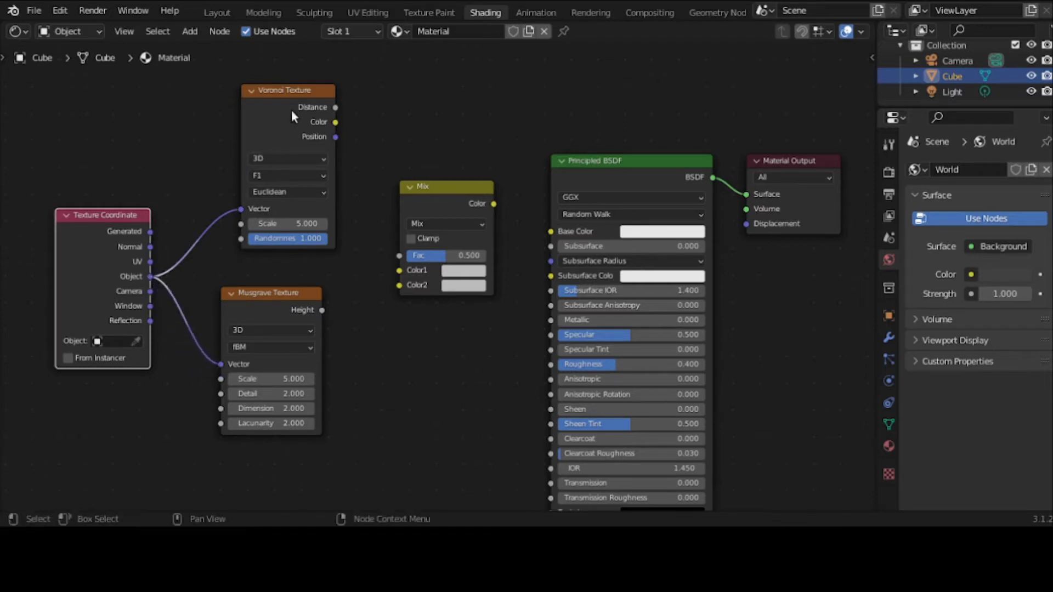
pyautogui.moveTo(294, 89); pyautogui.dragTo(267, 86)
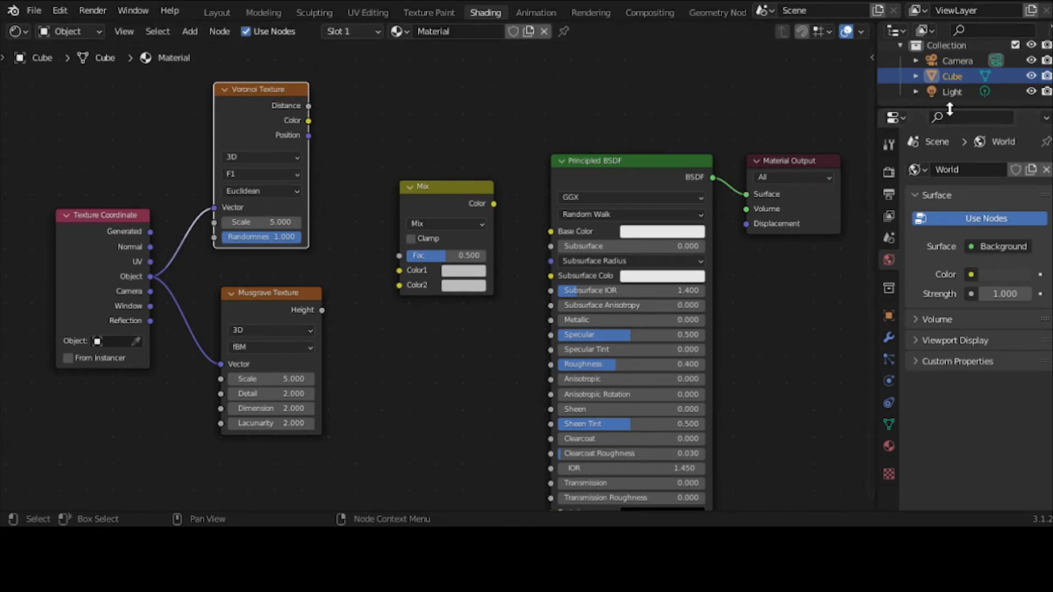
pyautogui.moveTo(945, 109); pyautogui.dragTo(940, 280)
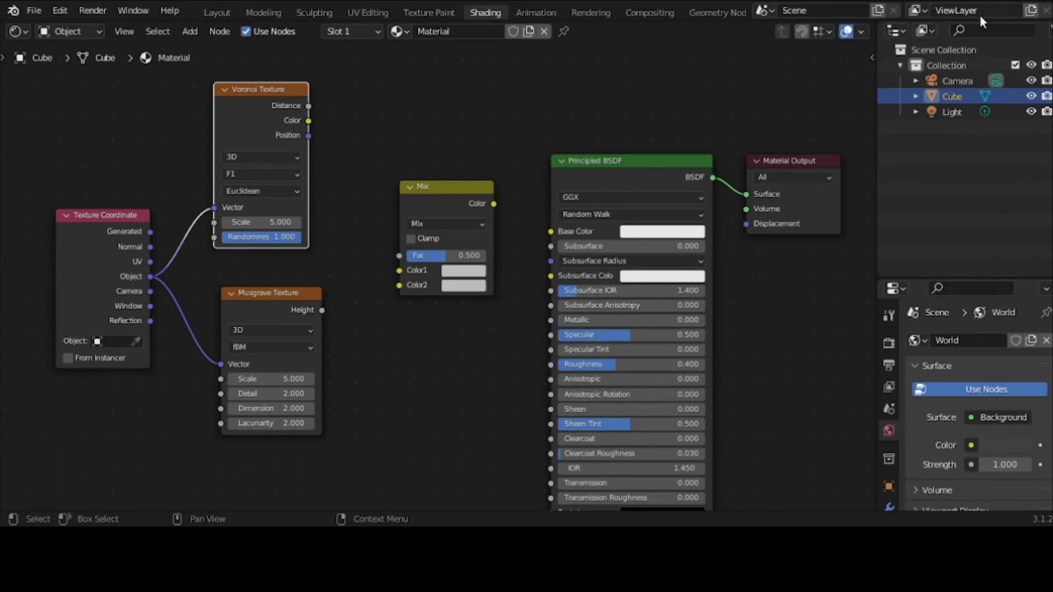
# Check the Outliner filter options and widen the Outliner and Properties column
pyautogui.scroll(-2, 993, 33)
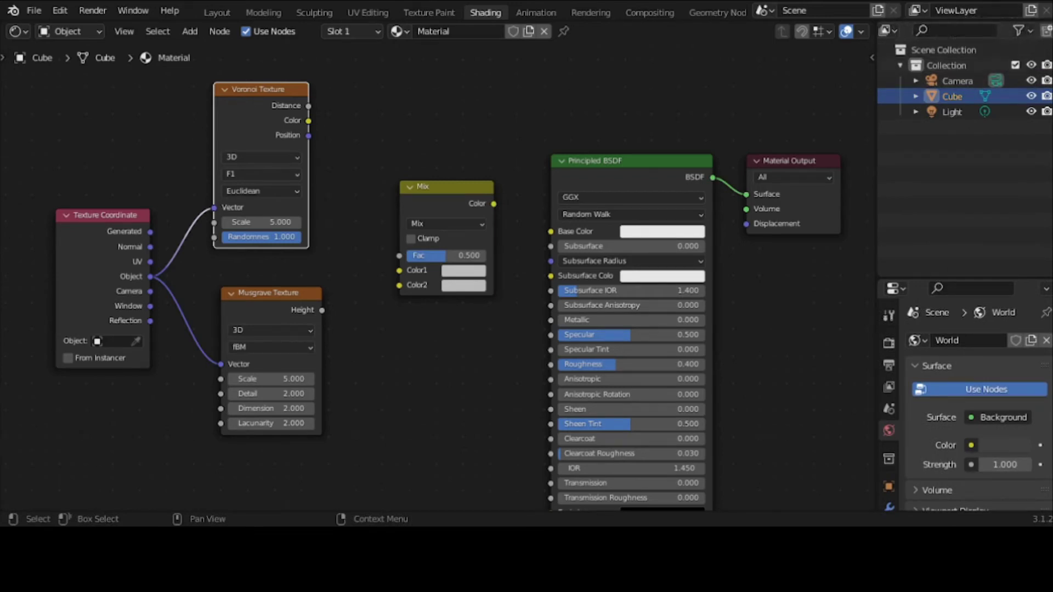
pyautogui.click(1029, 34)
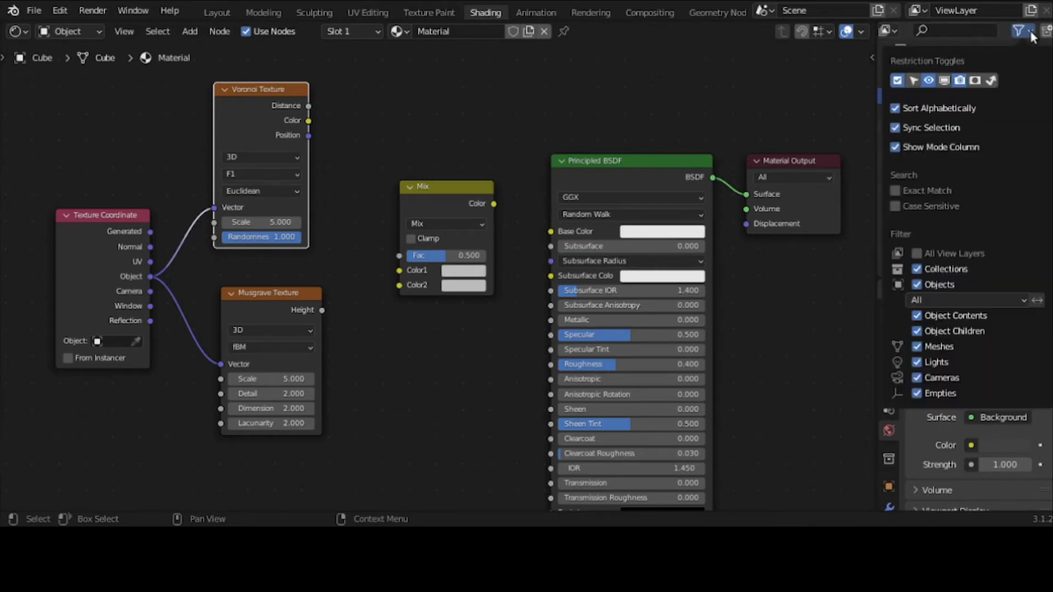
pyautogui.click(1031, 36)
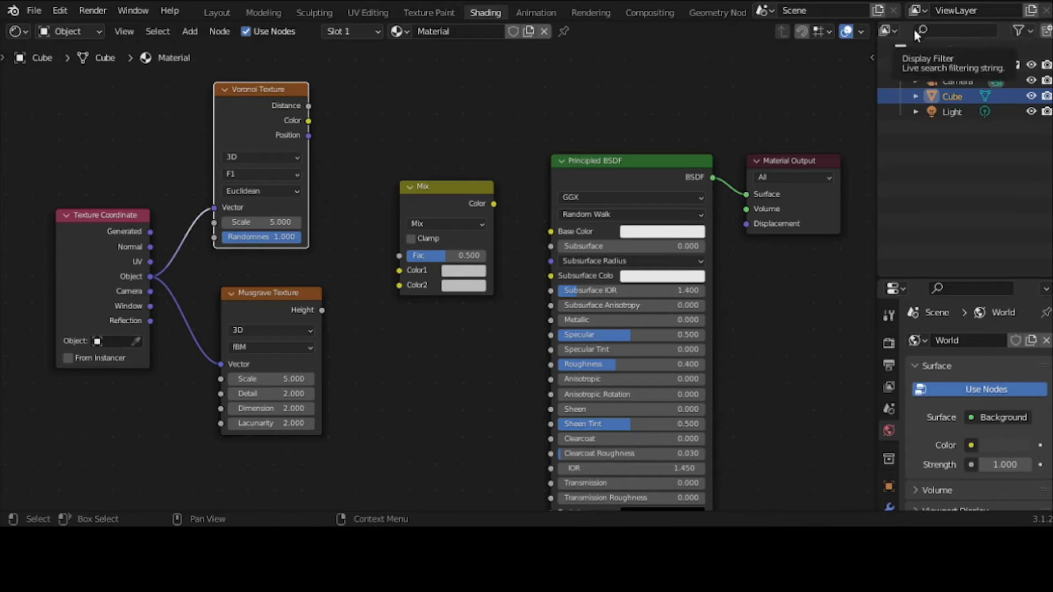
pyautogui.moveTo(876, 116); pyautogui.dragTo(822, 116)
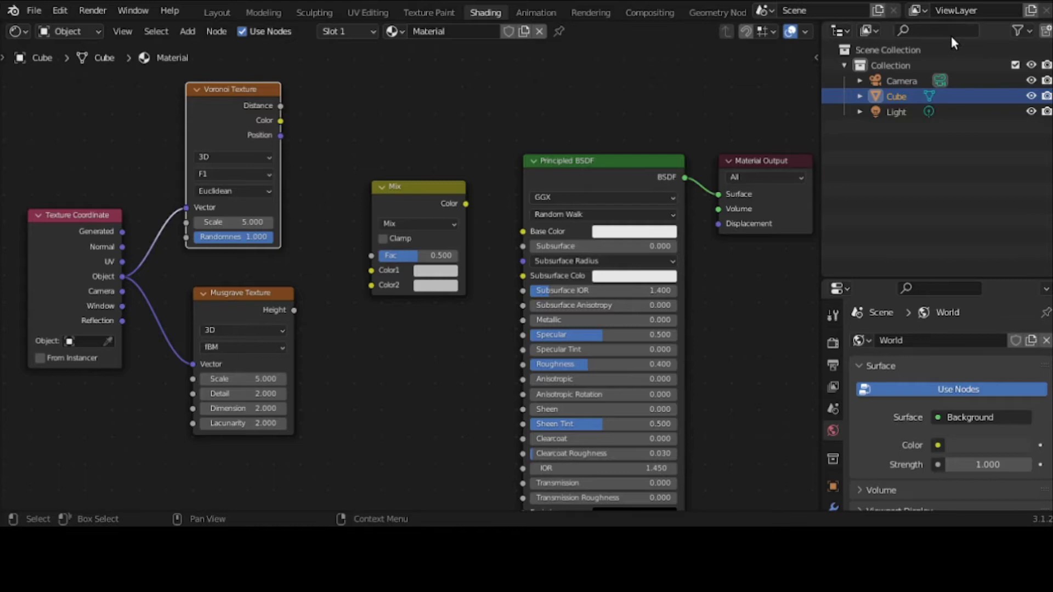
# Review the Outliner filter and display mode, then split the node editor into two stacked areas
pyautogui.click(1017, 32)
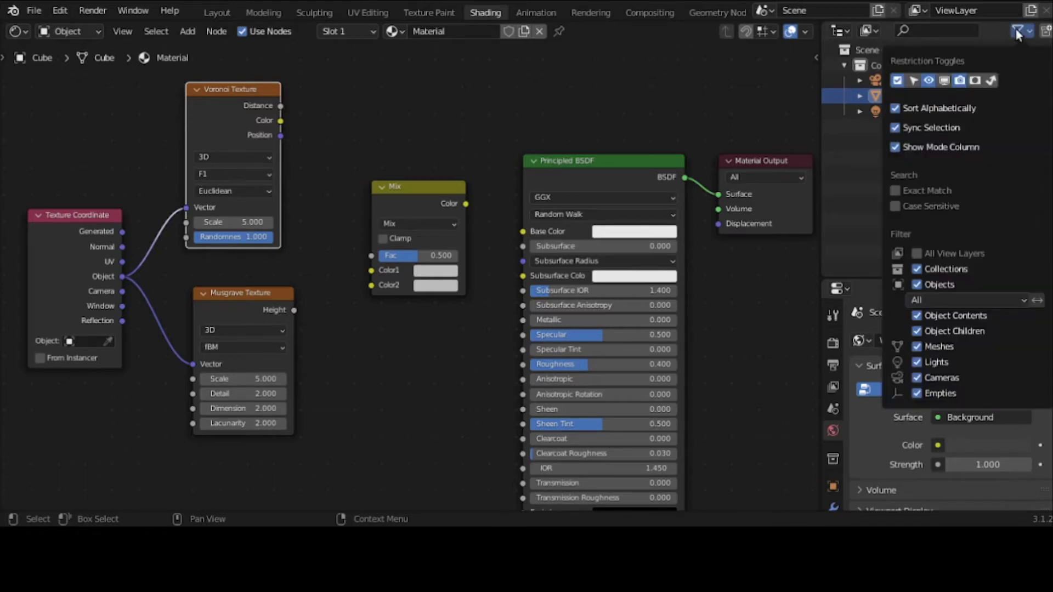
pyautogui.click(1015, 29)
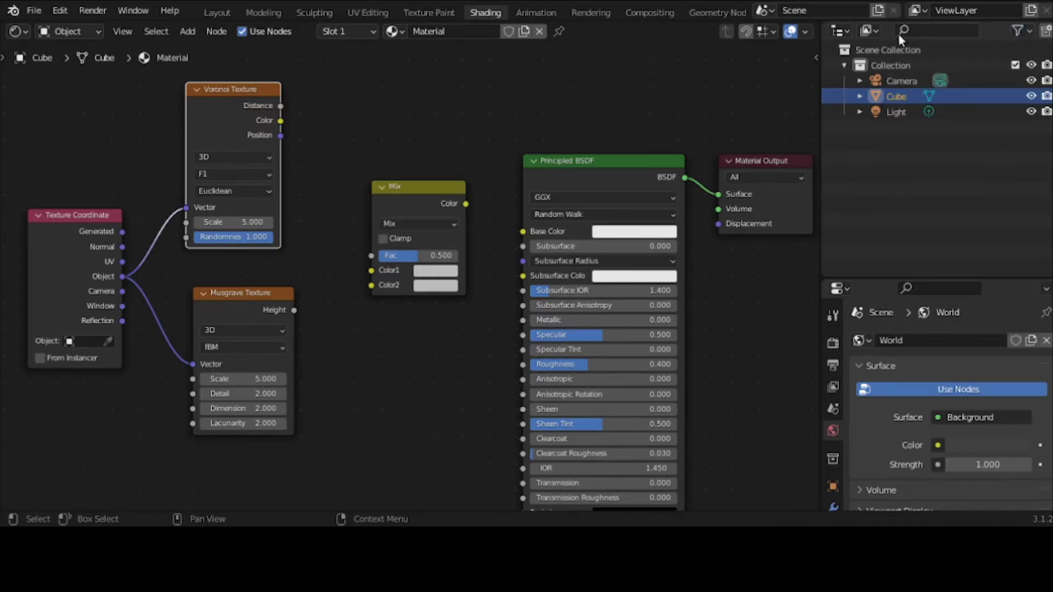
pyautogui.click(871, 31)
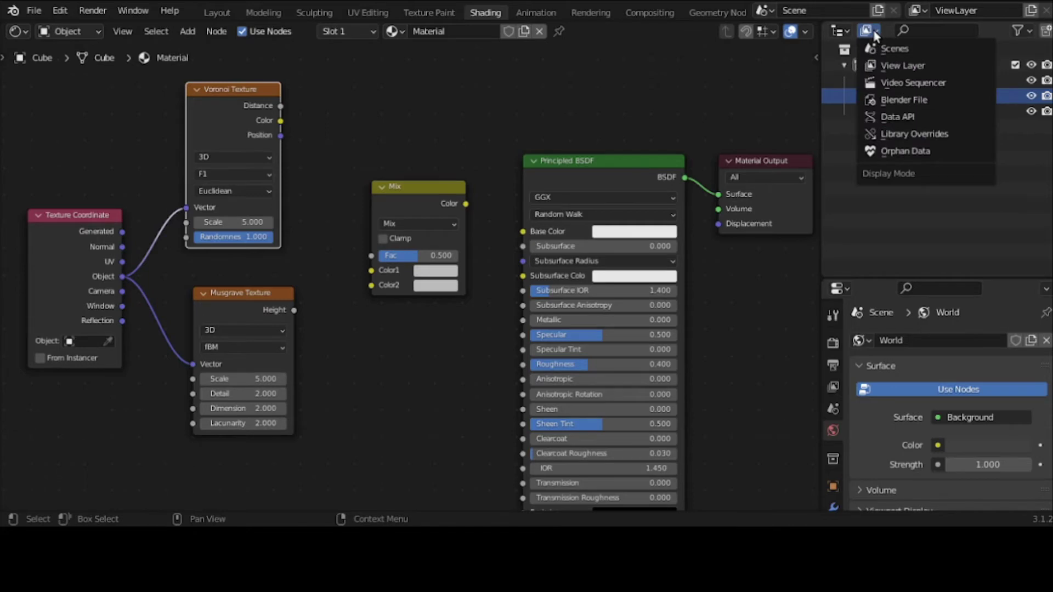
pyautogui.click(872, 29)
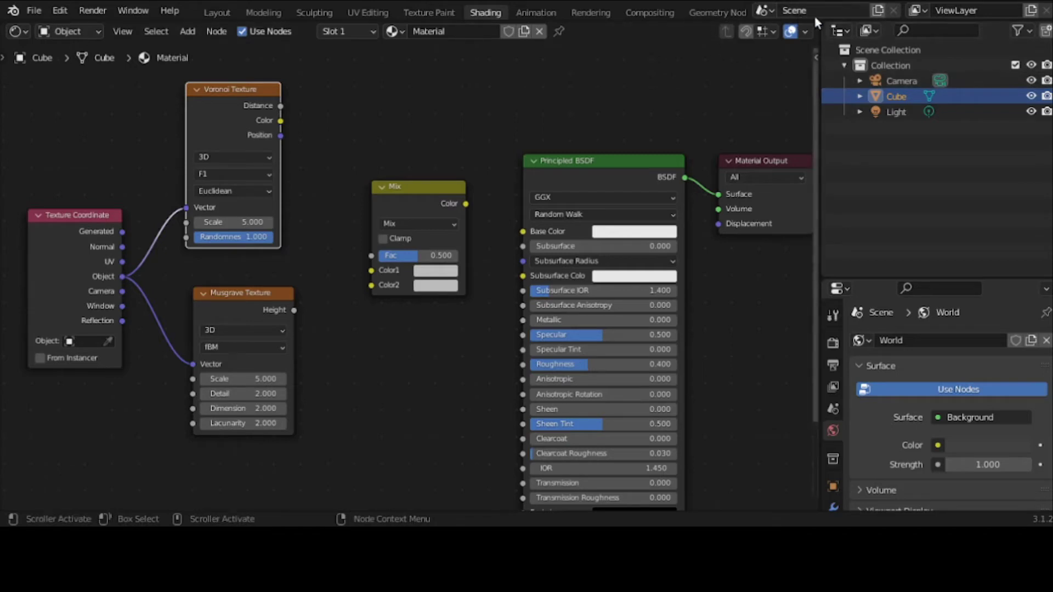
pyautogui.moveTo(816, 25); pyautogui.dragTo(799, 217)
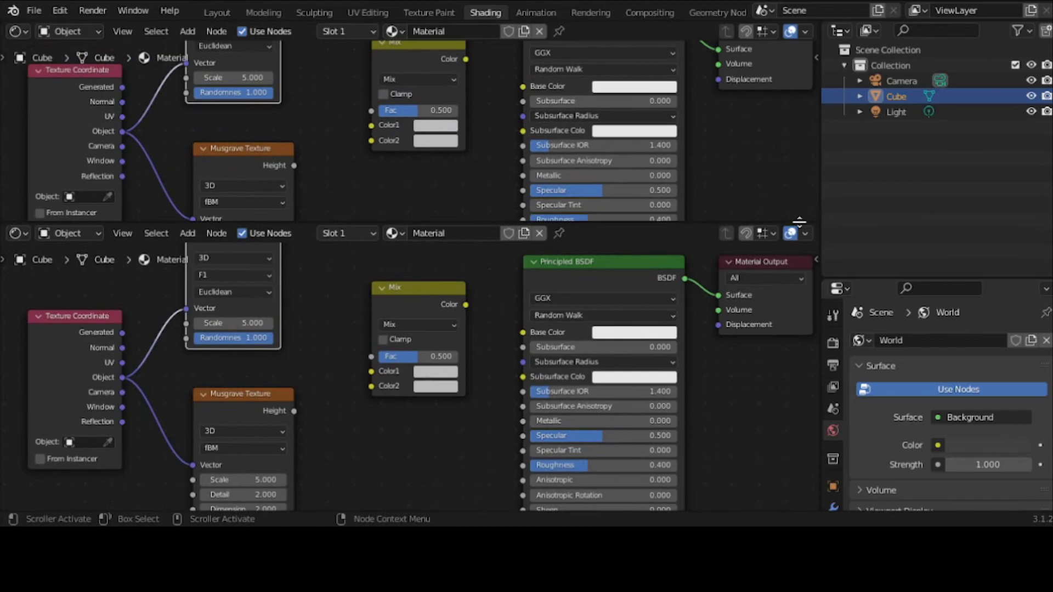
# Turn the top area into a 3D viewport showing the cube in Material Preview shading
pyautogui.click(17, 32)
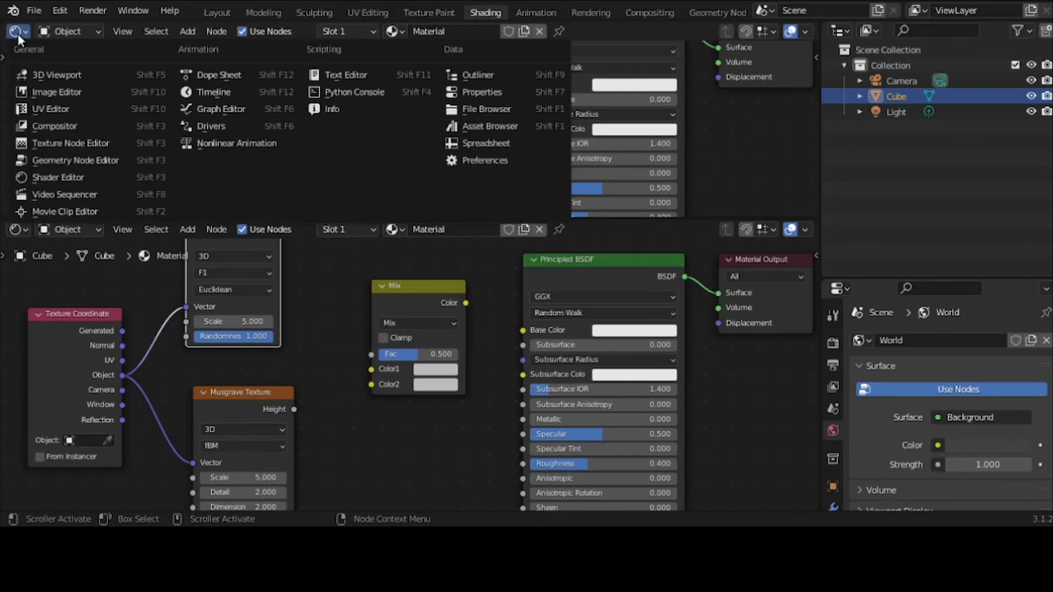
pyautogui.click(48, 72)
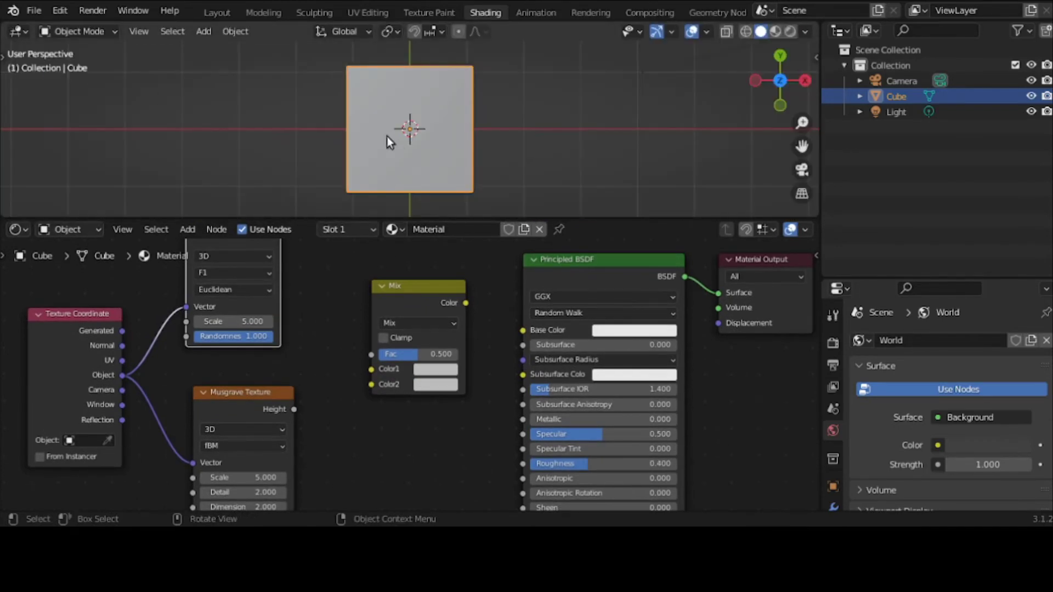
pyautogui.moveTo(396, 146); pyautogui.dragTo(397, 126, button='middle')
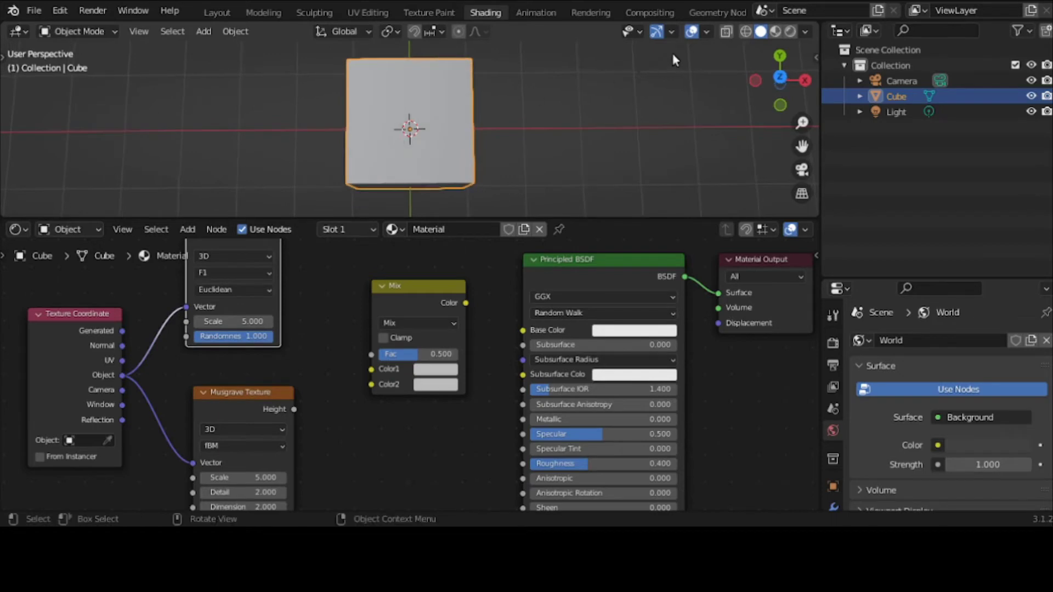
pyautogui.click(776, 32)
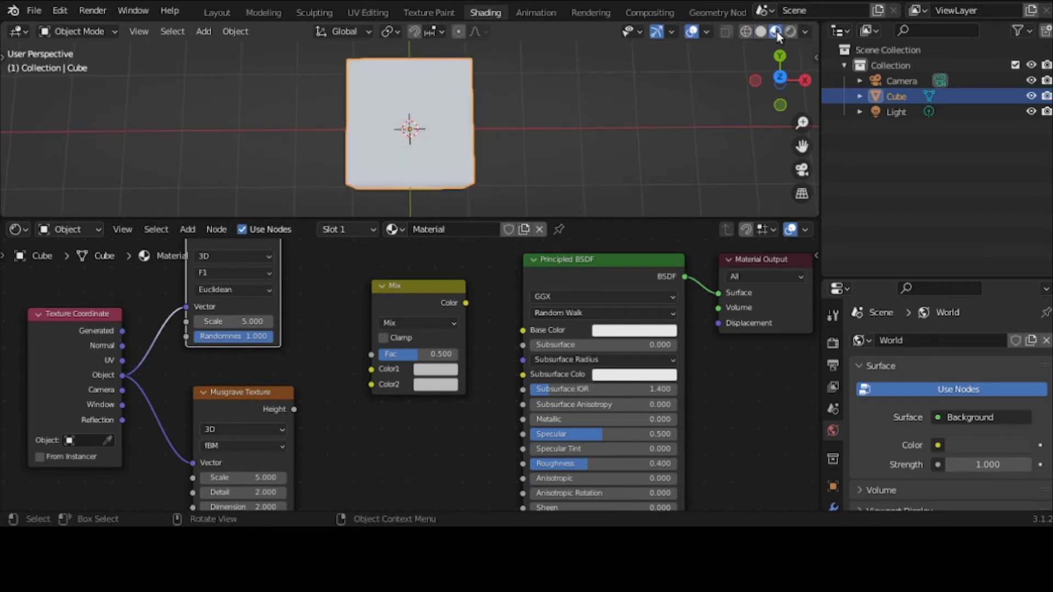
pyautogui.moveTo(531, 186); pyautogui.dragTo(535, 87, button='middle')
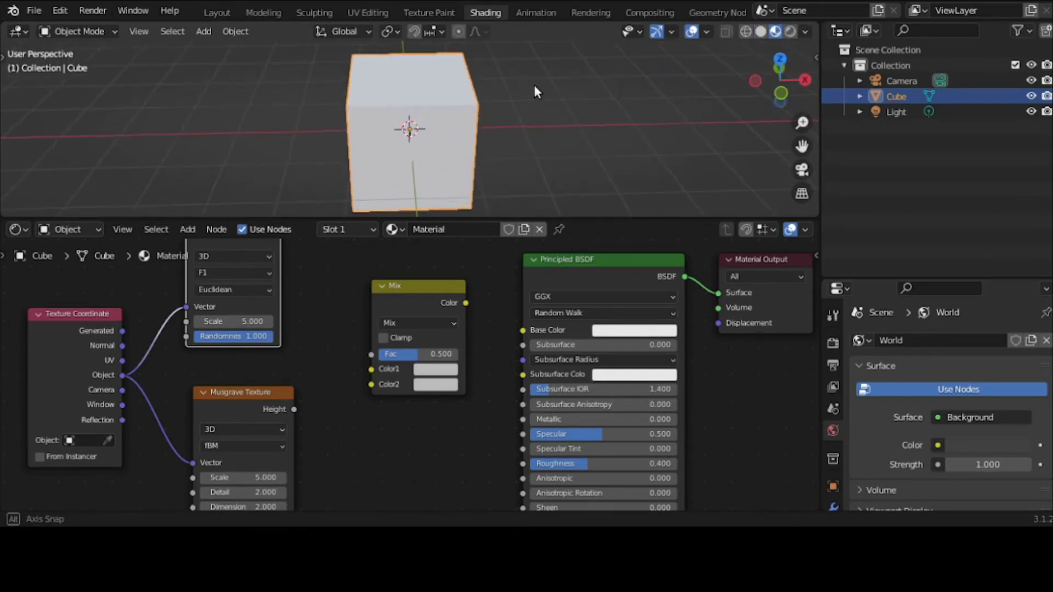
# Raise the Viewport Shading World Opacity to about 0.538 so the HDRI shows behind the cube
pyautogui.click(805, 32)
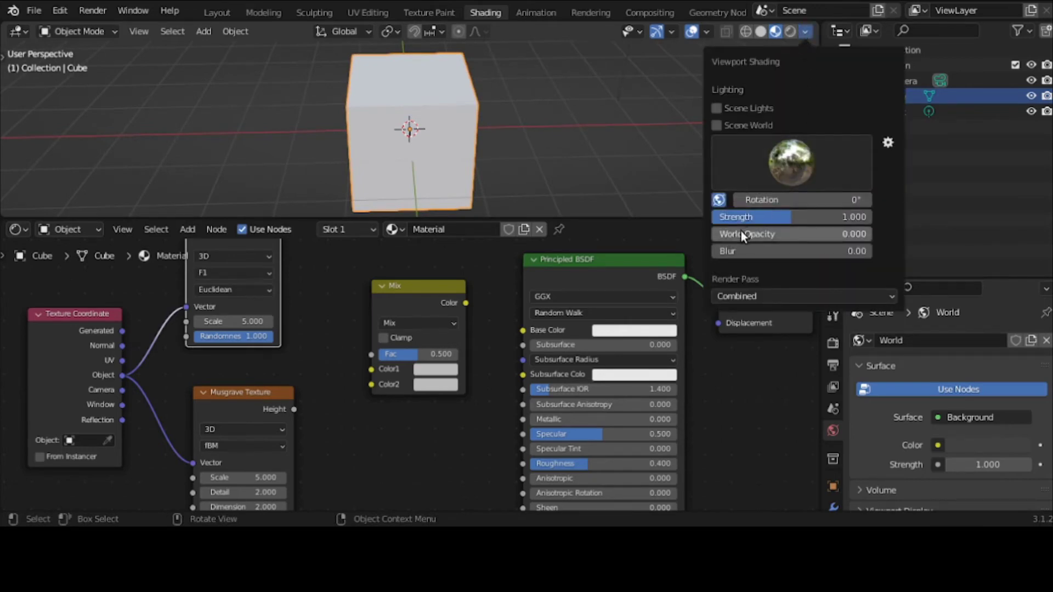
pyautogui.moveTo(741, 233); pyautogui.dragTo(797, 233)
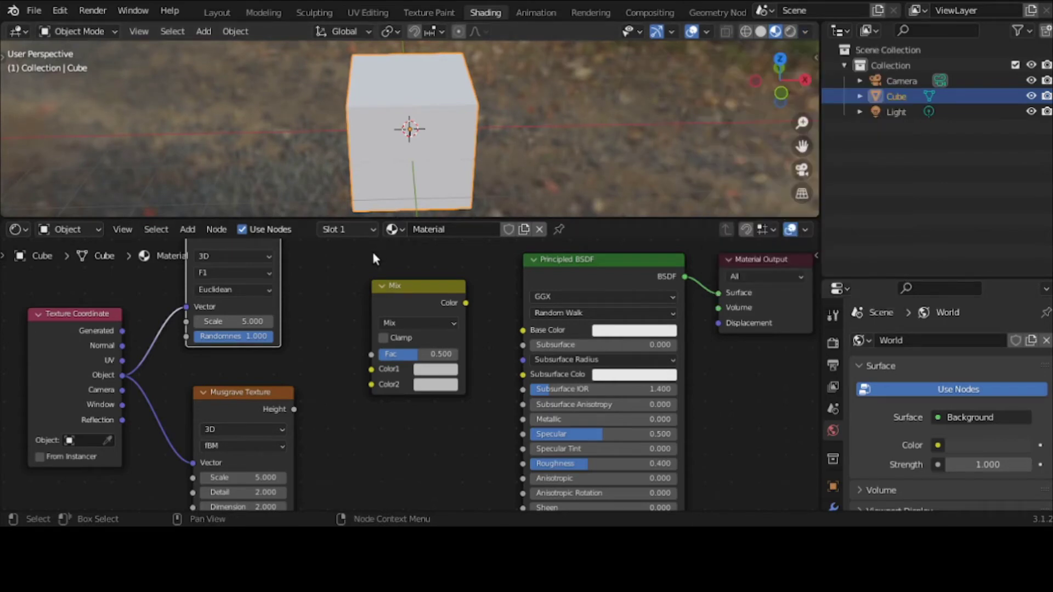
pyautogui.click(1023, 33)
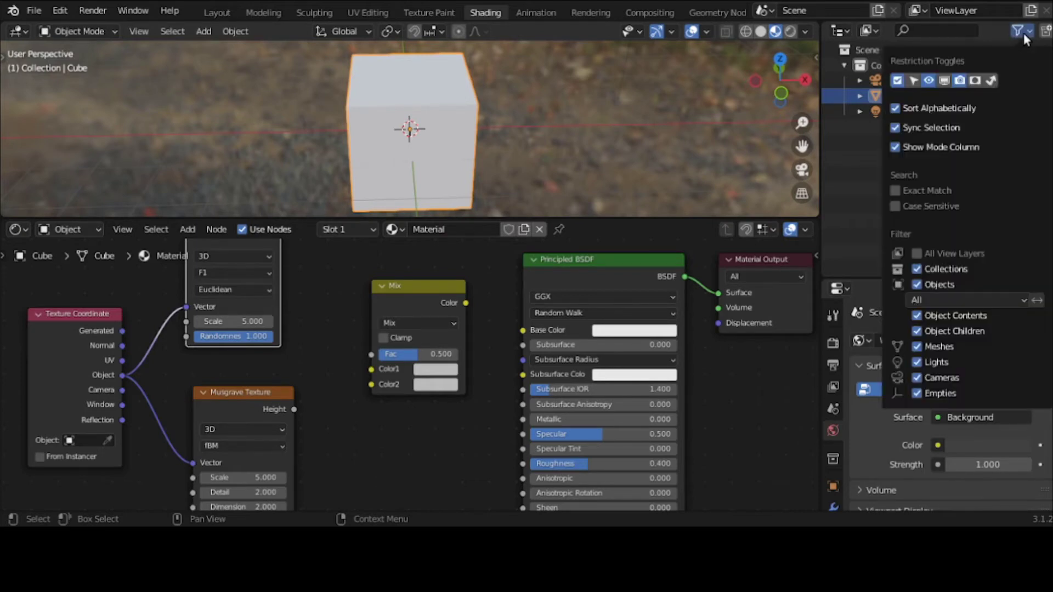
pyautogui.click(1023, 33)
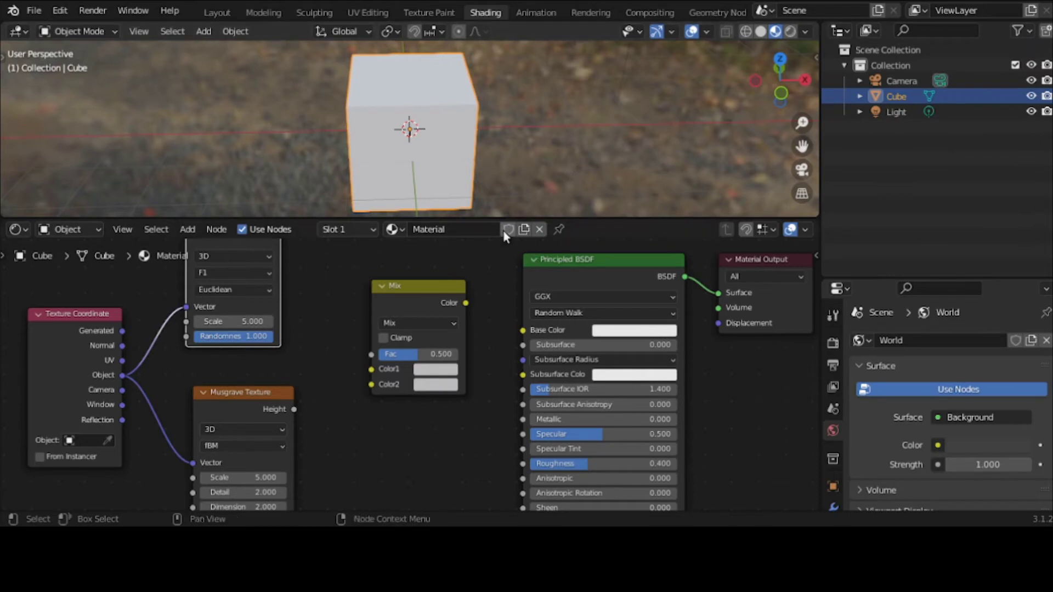
# Enlarge the node area, move the Voronoi node, and Ctrl+Shift-click it to view its Distance output
pyautogui.moveTo(504, 215); pyautogui.dragTo(505, 153)
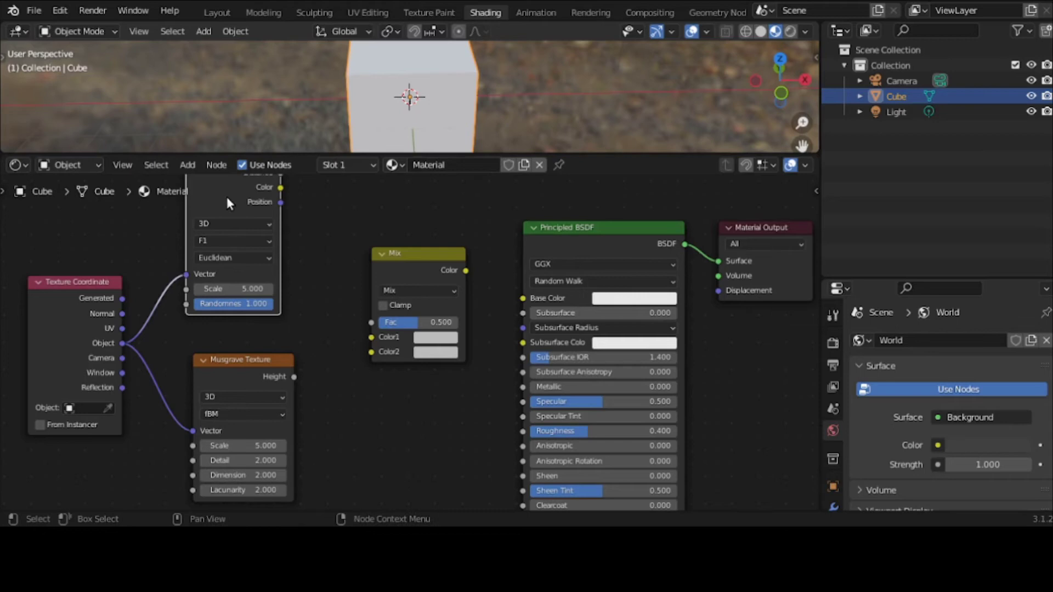
pyautogui.moveTo(225, 196); pyautogui.dragTo(234, 229)
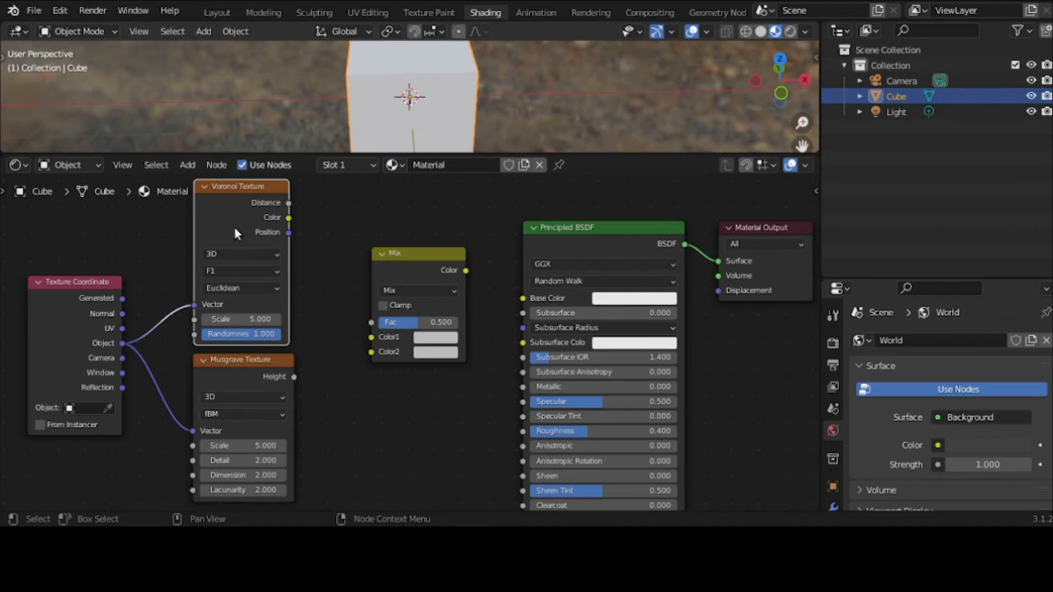
pyautogui.press('t')
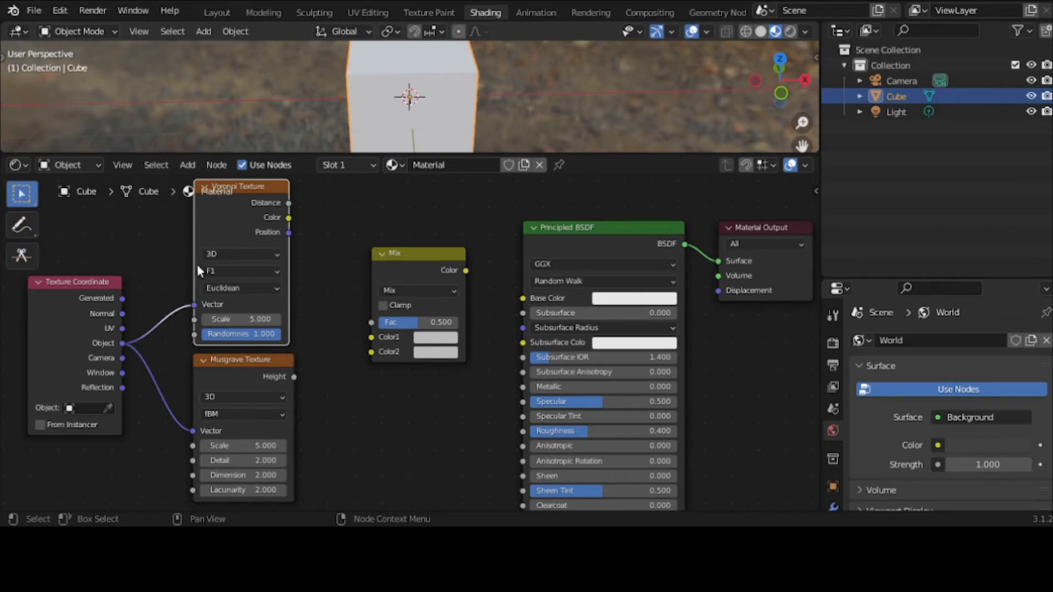
pyautogui.press('shift')
pyautogui.press('ctrl')
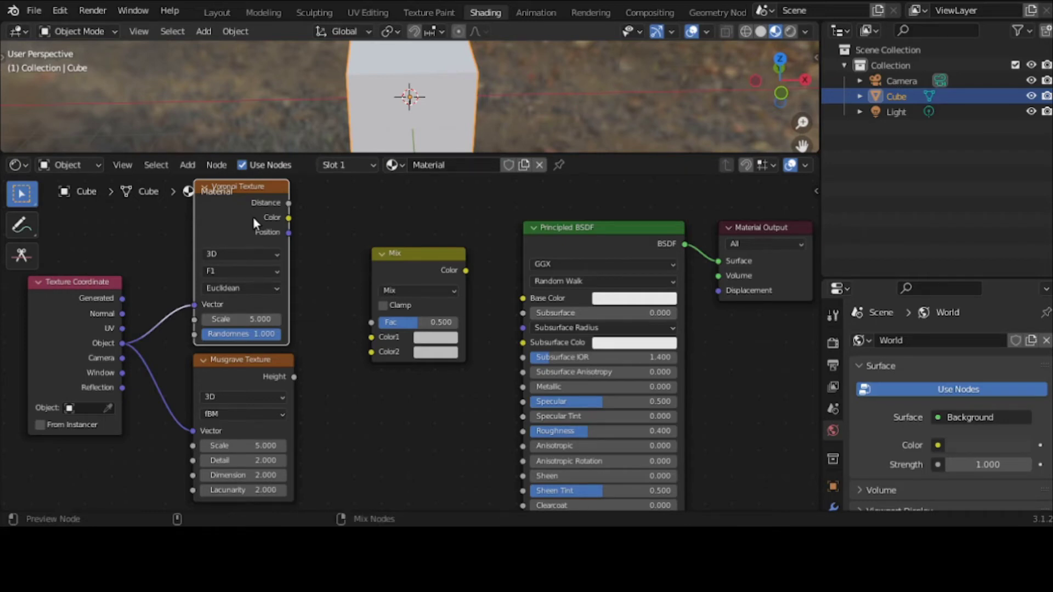
pyautogui.keyDown('ctrl'); pyautogui.keyDown('shift'); pyautogui.click(252, 216); pyautogui.keyUp('shift'); pyautogui.keyUp('ctrl')
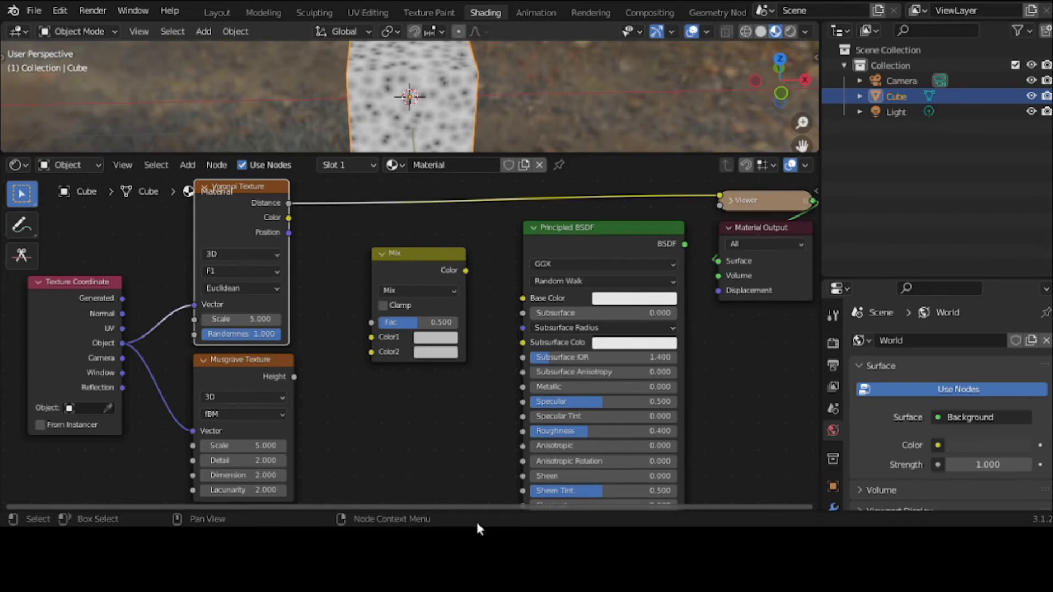
pyautogui.click(22, 149)
pyautogui.click(23, 225)
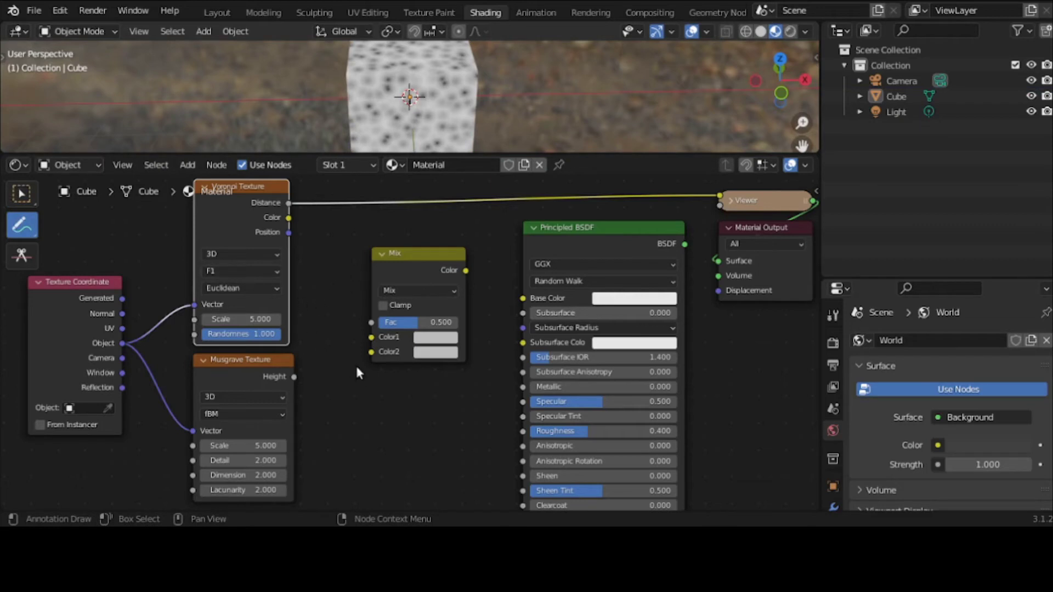
pyautogui.moveTo(371, 368)
pyautogui.mouseDown()
pyautogui.moveTo(366, 393)
pyautogui.moveTo(404, 390)
pyautogui.mouseUp()
pyautogui.moveTo(401, 383); pyautogui.dragTo(416, 378)
pyautogui.moveTo(476, 363)
pyautogui.mouseDown()
pyautogui.moveTo(473, 386)
pyautogui.moveTo(483, 387)
pyautogui.mouseUp()
pyautogui.moveTo(478, 378)
pyautogui.mouseDown()
pyautogui.moveTo(515, 359)
pyautogui.moveTo(508, 387)
pyautogui.mouseUp()
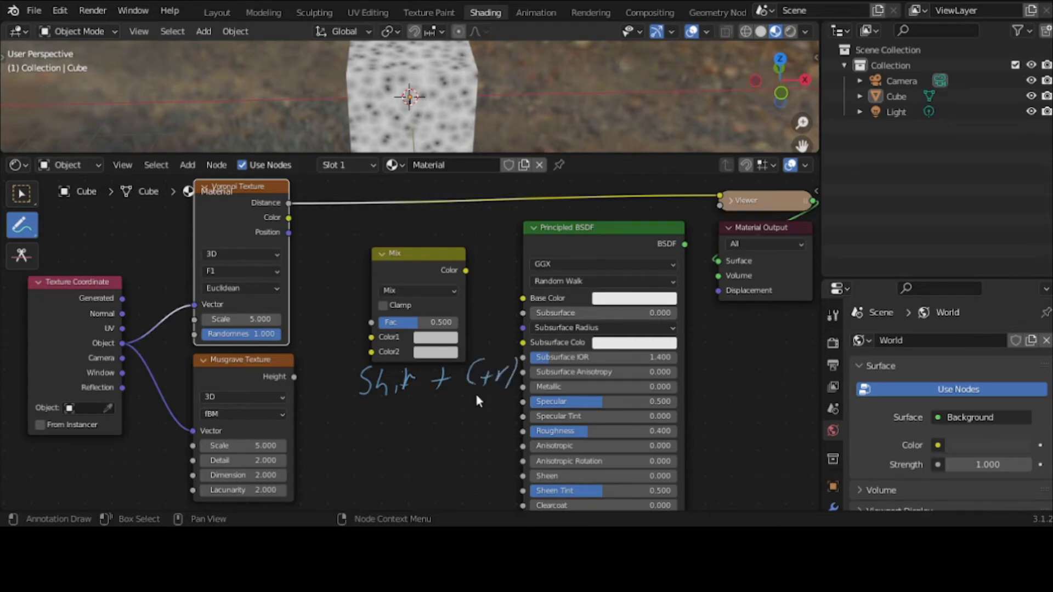
pyautogui.moveTo(356, 408)
pyautogui.mouseDown()
pyautogui.moveTo(350, 447)
pyautogui.moveTo(370, 425)
pyautogui.moveTo(373, 443)
pyautogui.moveTo(411, 406)
pyautogui.moveTo(408, 438)
pyautogui.moveTo(397, 429)
pyautogui.moveTo(455, 410)
pyautogui.moveTo(454, 438)
pyautogui.mouseUp()
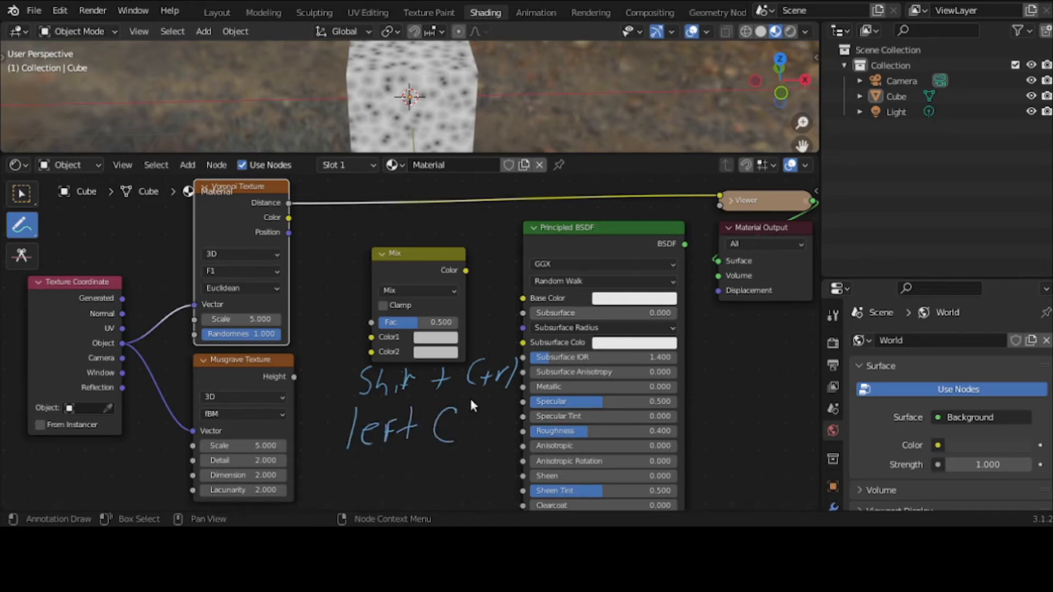
pyautogui.moveTo(474, 401)
pyautogui.mouseDown()
pyautogui.moveTo(467, 436)
pyautogui.moveTo(492, 436)
pyautogui.mouseUp()
pyautogui.moveTo(505, 396)
pyautogui.mouseDown()
pyautogui.moveTo(501, 434)
pyautogui.moveTo(509, 415)
pyautogui.mouseUp()
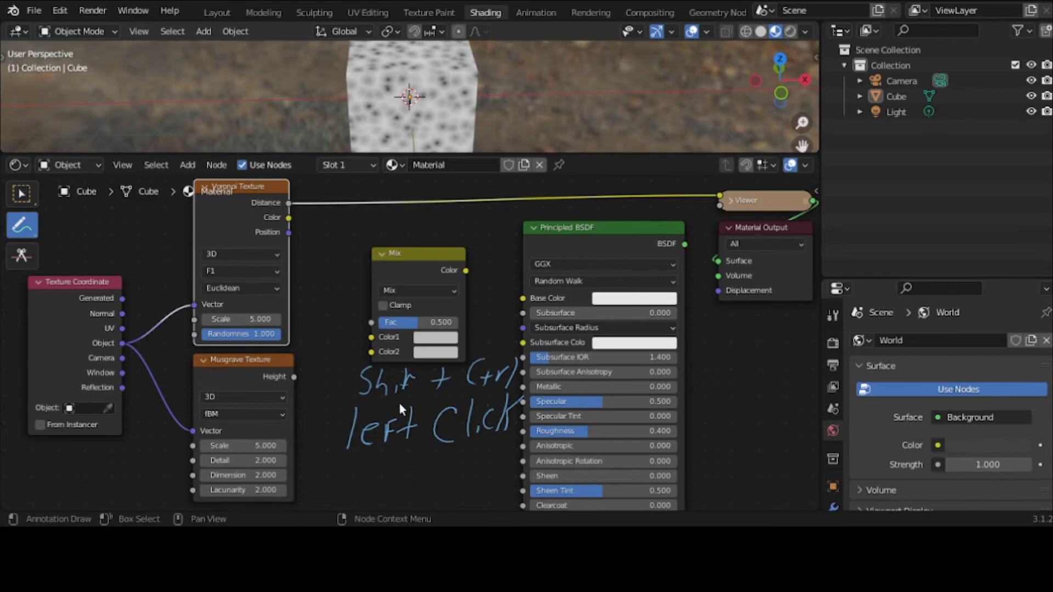
pyautogui.moveTo(401, 408)
pyautogui.keyDown('ctrl'); pyautogui.mouseDown()
pyautogui.moveTo(345, 361)
pyautogui.moveTo(352, 471)
pyautogui.moveTo(378, 421)
pyautogui.moveTo(510, 403)
pyautogui.moveTo(480, 440)
pyautogui.moveTo(436, 438)
pyautogui.moveTo(531, 365)
pyautogui.moveTo(392, 373)
pyautogui.mouseUp(); pyautogui.keyUp('ctrl')
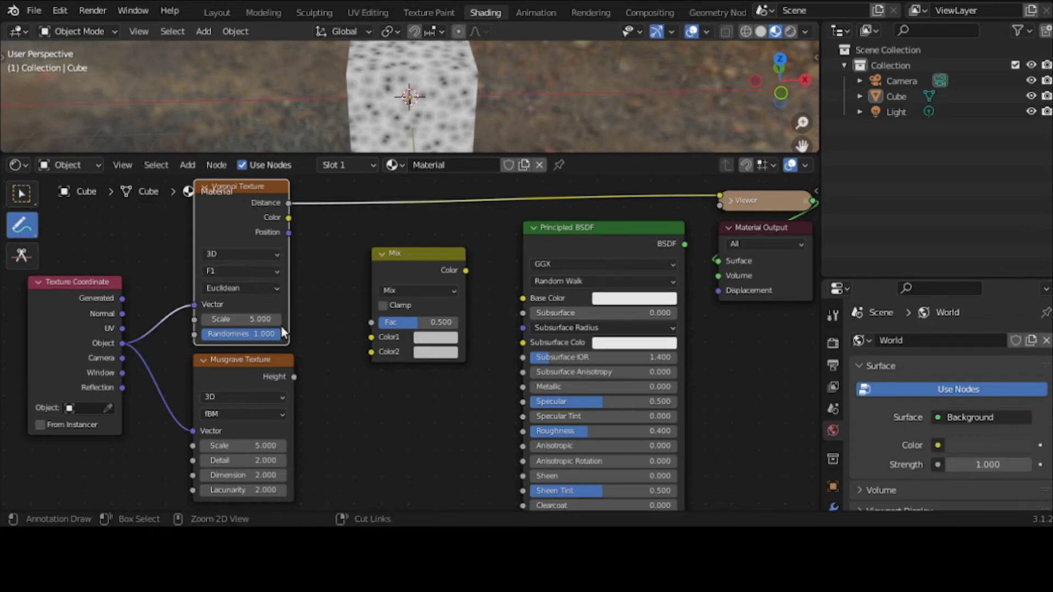
# Preview the Musgrave Height on the cube, then Ctrl+Shift-click Principled BSDF to remove the Viewer
pyautogui.keyDown('ctrl'); pyautogui.keyDown('shift'); pyautogui.click(252, 364); pyautogui.keyUp('shift'); pyautogui.keyUp('ctrl')
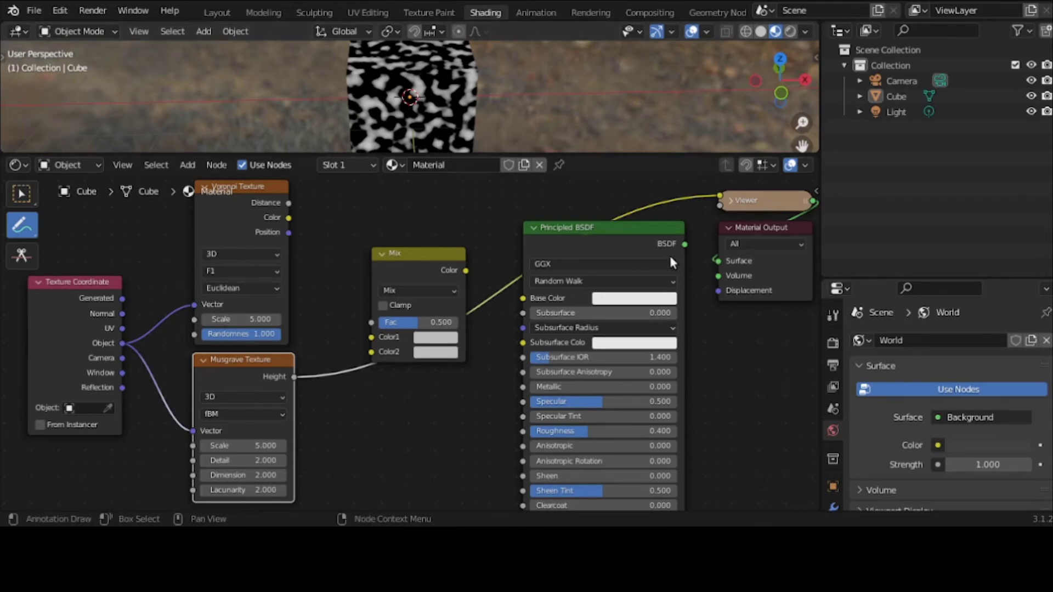
pyautogui.moveTo(647, 224); pyautogui.dragTo(647, 250)
pyautogui.click(19, 195)
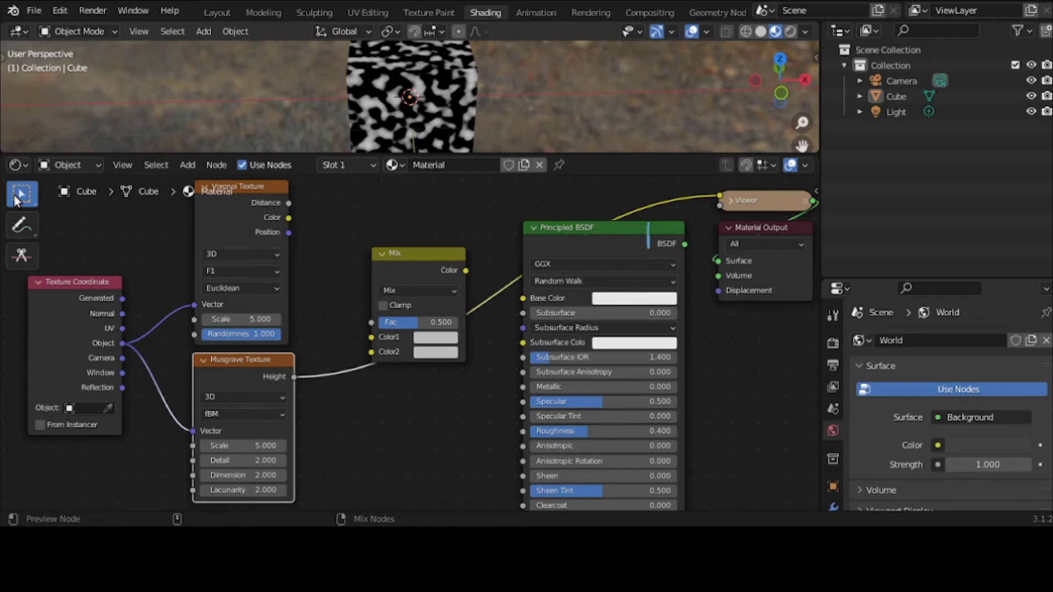
pyautogui.keyDown('ctrl'); pyautogui.keyDown('shift'); pyautogui.click(580, 242); pyautogui.keyUp('shift'); pyautogui.keyUp('ctrl')
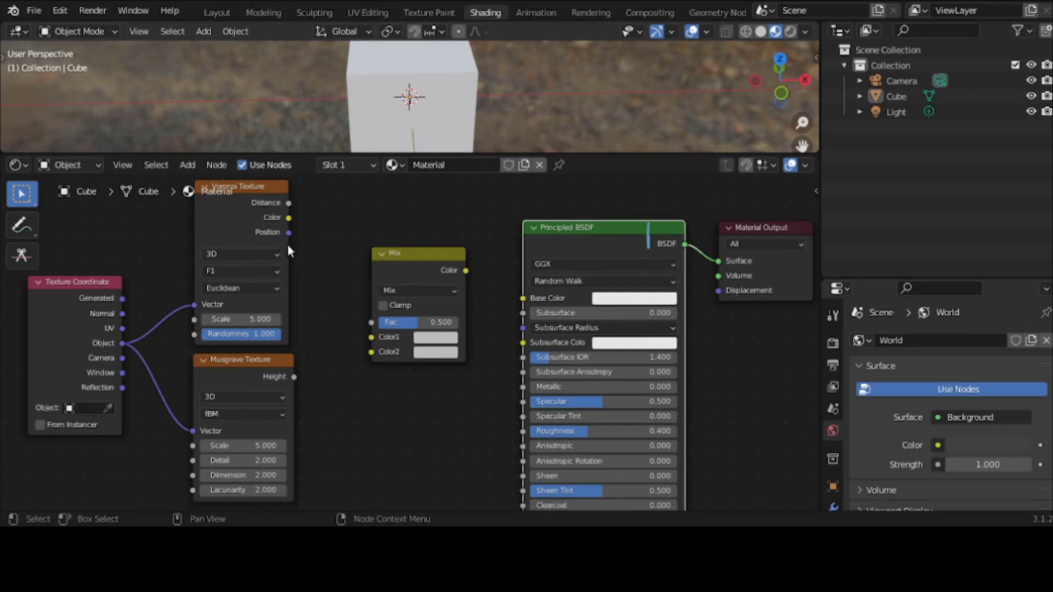
# Wire Voronoi Color to Mix Color1, Musgrave Height to Color2, and Mix into Base Color
pyautogui.moveTo(289, 218); pyautogui.dragTo(373, 340)
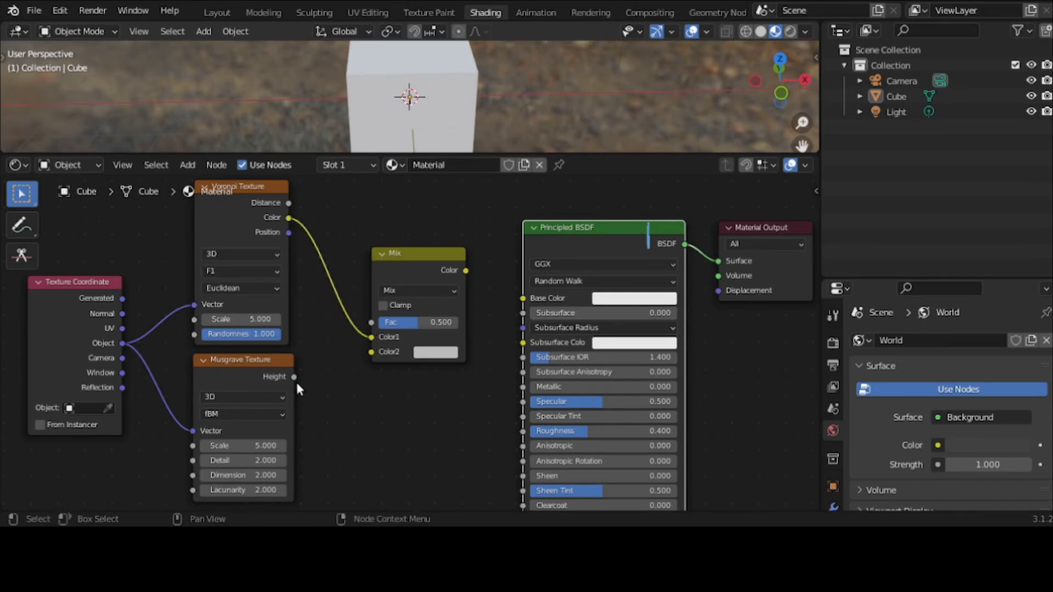
pyautogui.moveTo(295, 376); pyautogui.dragTo(386, 356)
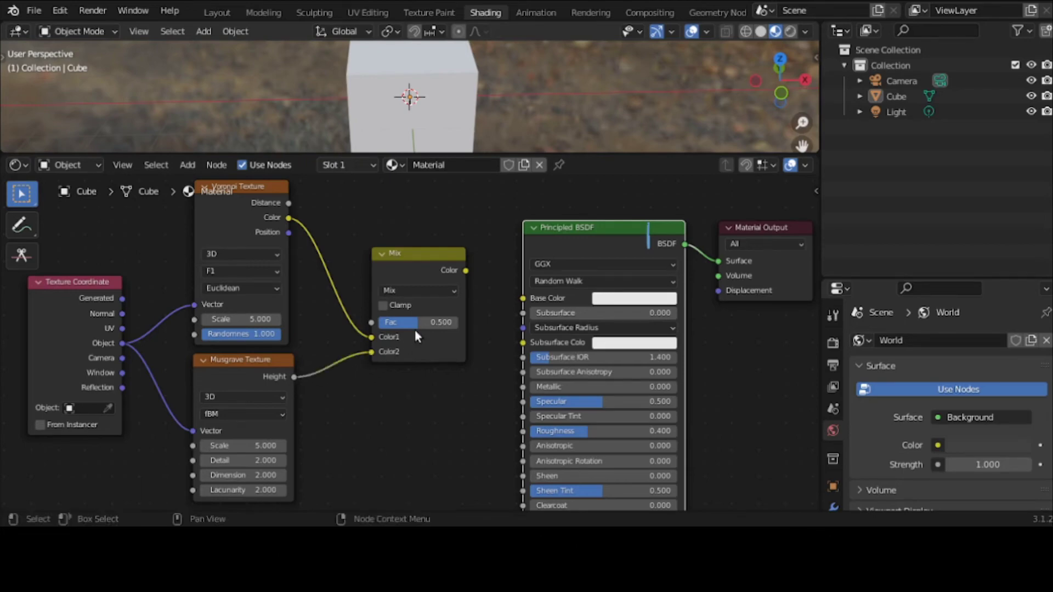
pyautogui.moveTo(465, 270); pyautogui.dragTo(522, 298)
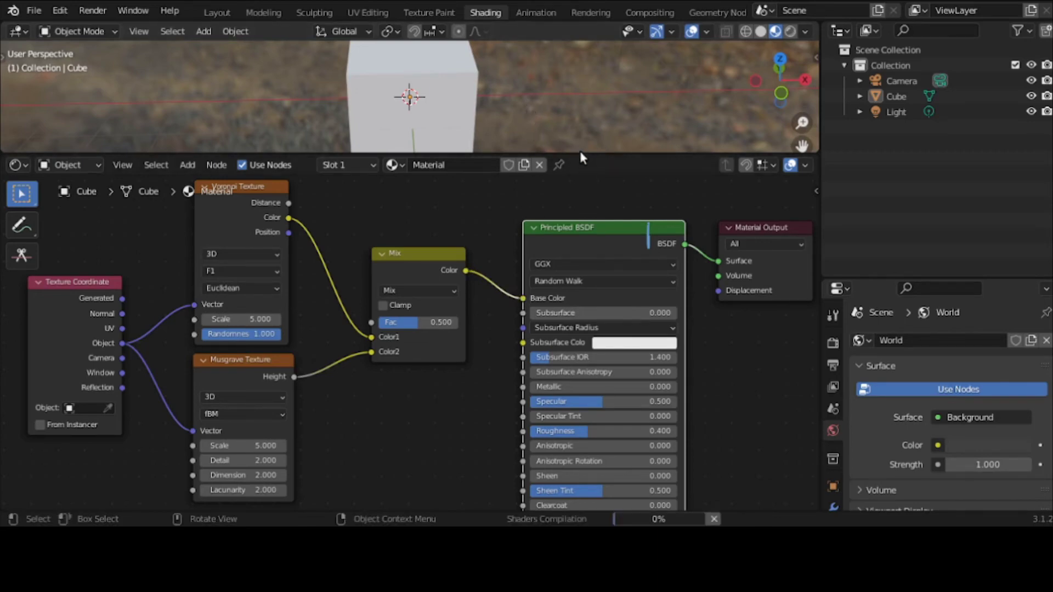
pyautogui.moveTo(580, 154); pyautogui.dragTo(578, 202)
# Move the Voronoi and Musgrave texture nodes together slightly down, then reselect only Voronoi
pyautogui.rightClick(513, 141)
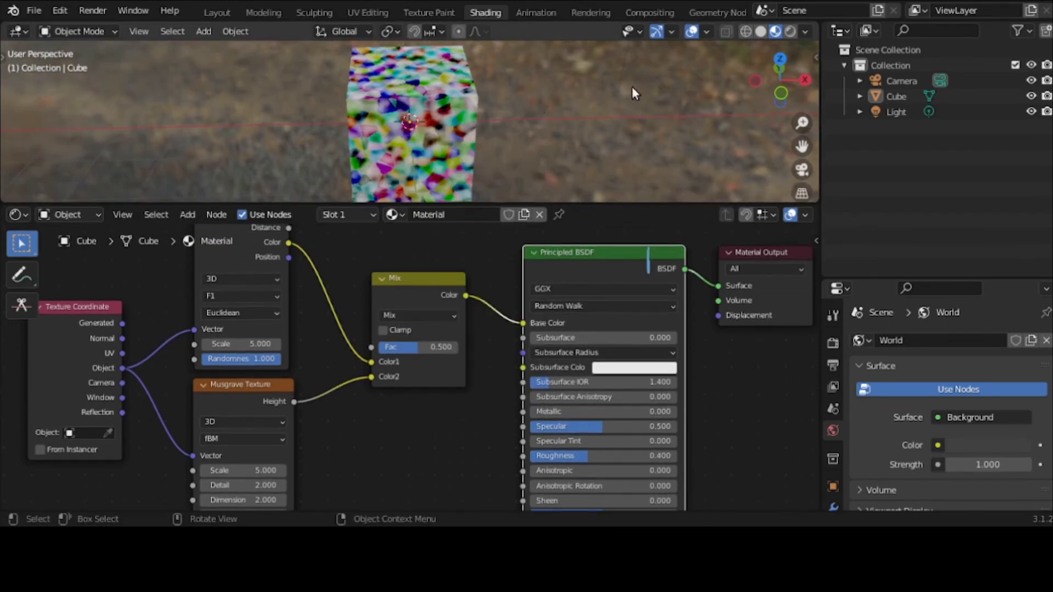
pyautogui.moveTo(633, 86); pyautogui.dragTo(454, 94, button='middle')
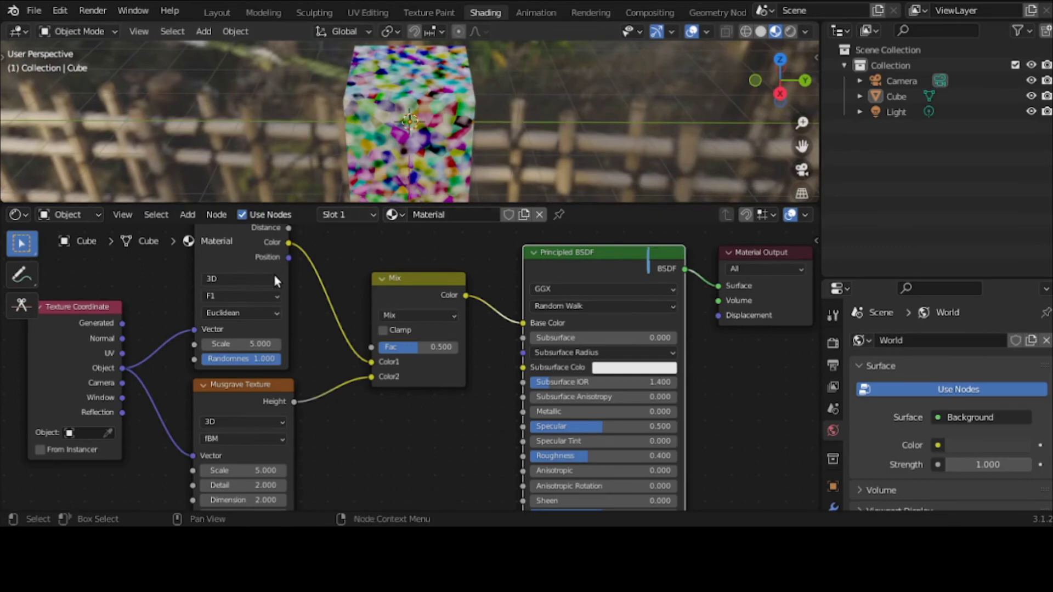
pyautogui.click(254, 252)
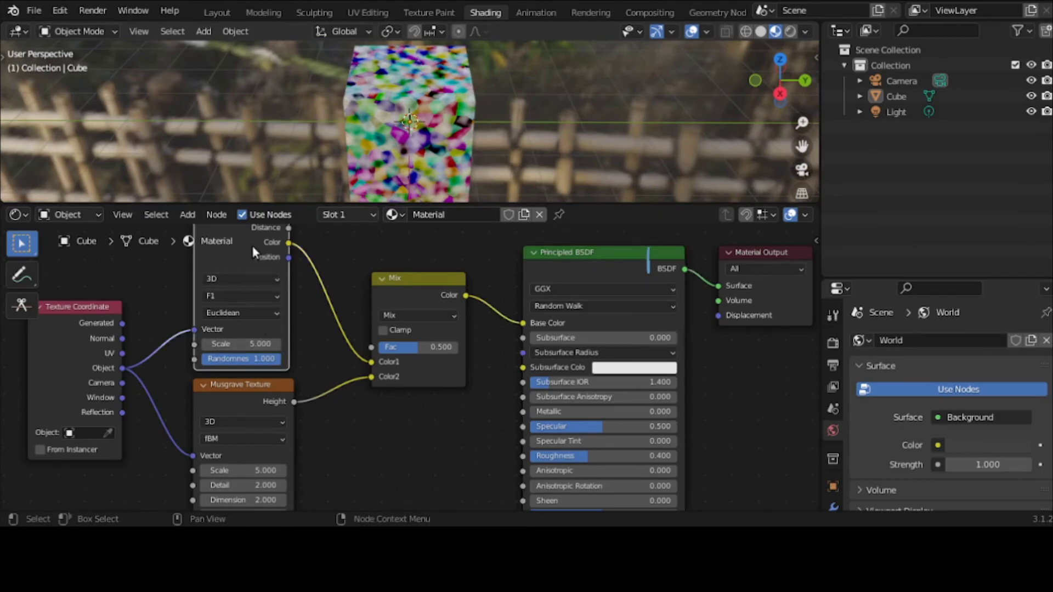
pyautogui.keyDown('shift'); pyautogui.click(243, 404); pyautogui.keyUp('shift')
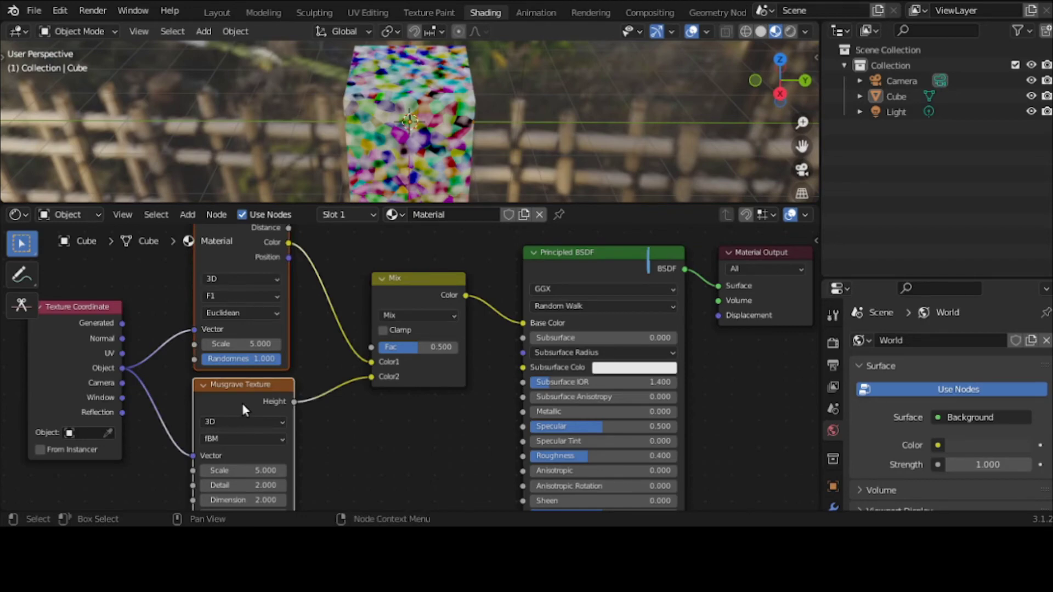
pyautogui.press('g')
pyautogui.press('y')
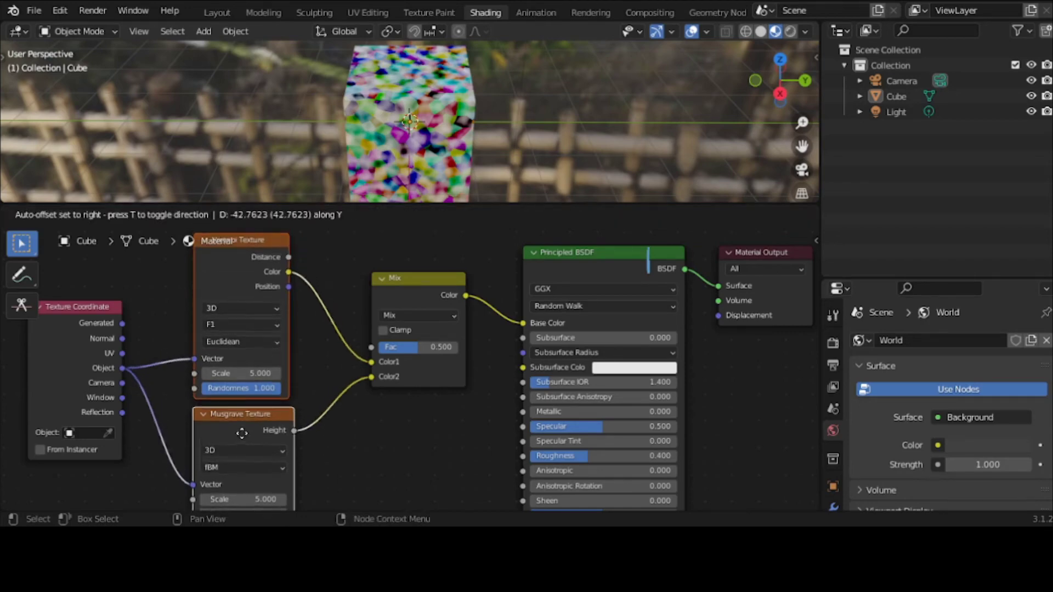
pyautogui.click(240, 441)
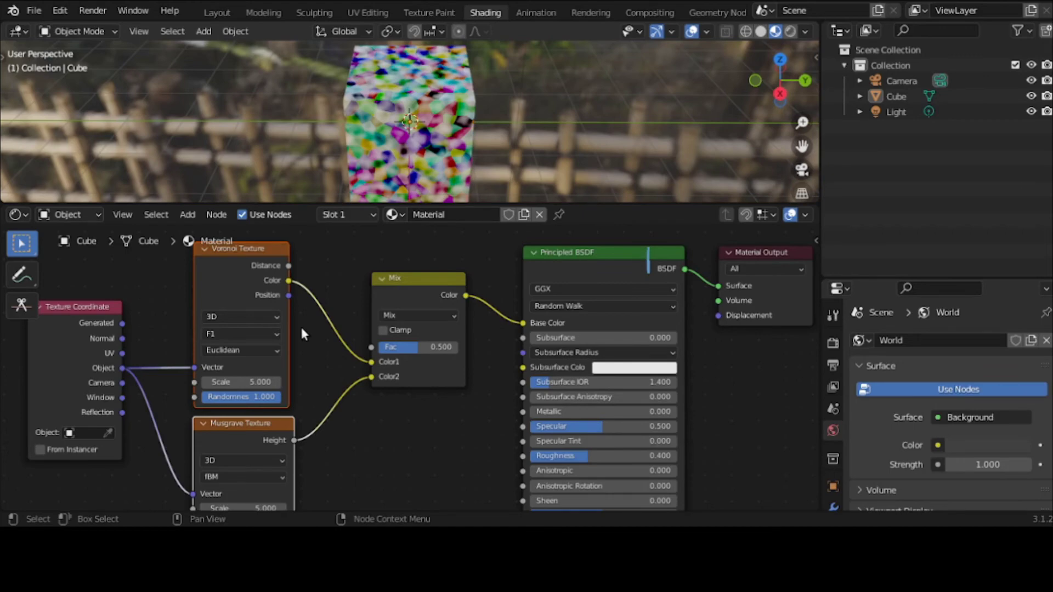
pyautogui.click(221, 267)
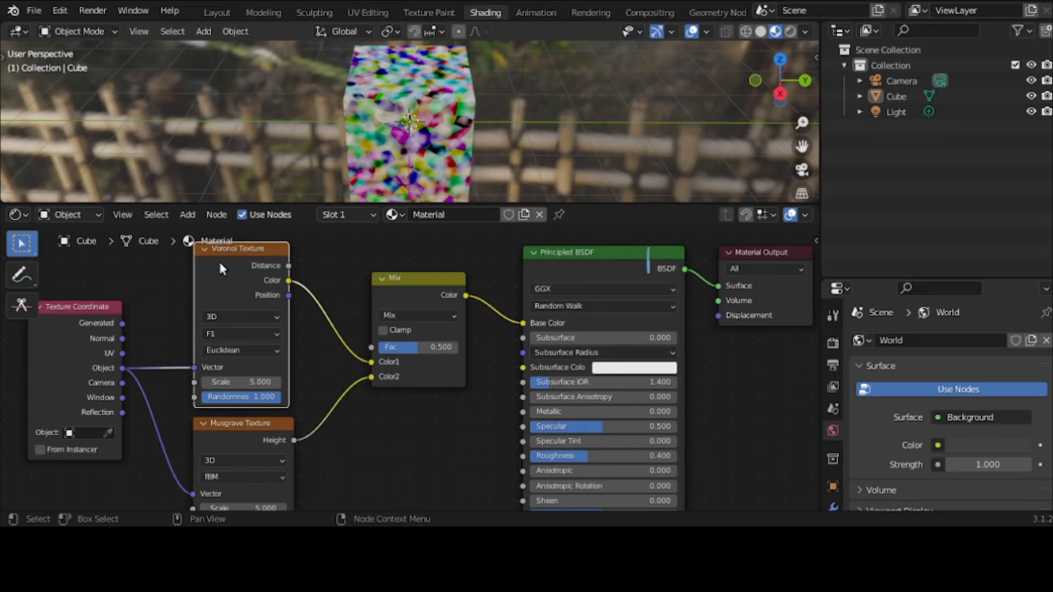
# Toggle the Voronoi Texture mute on and off twice, then mute the Musgrave Texture node
pyautogui.press('m')
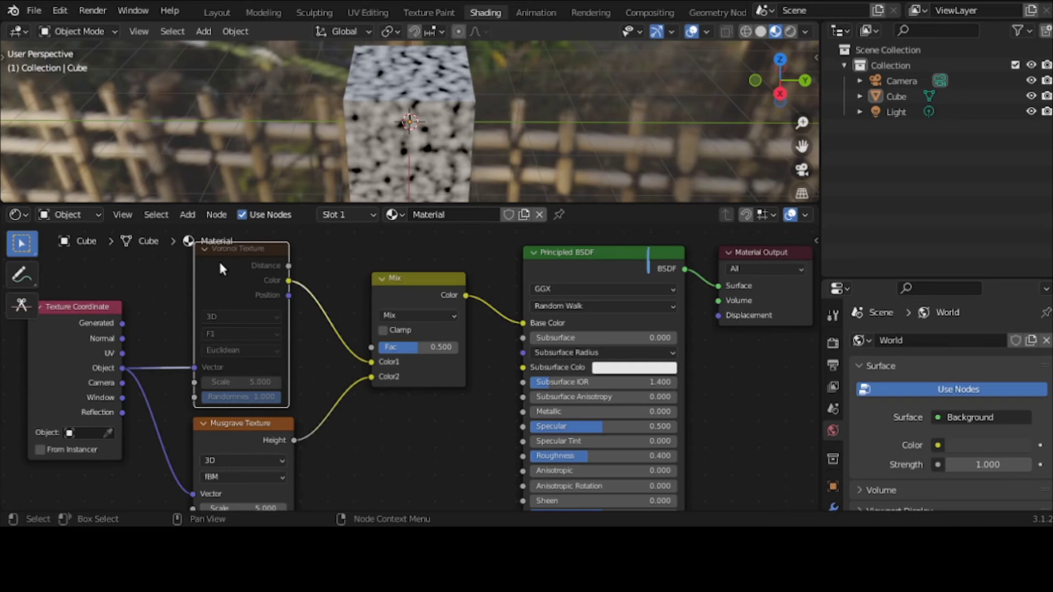
pyautogui.press('m')
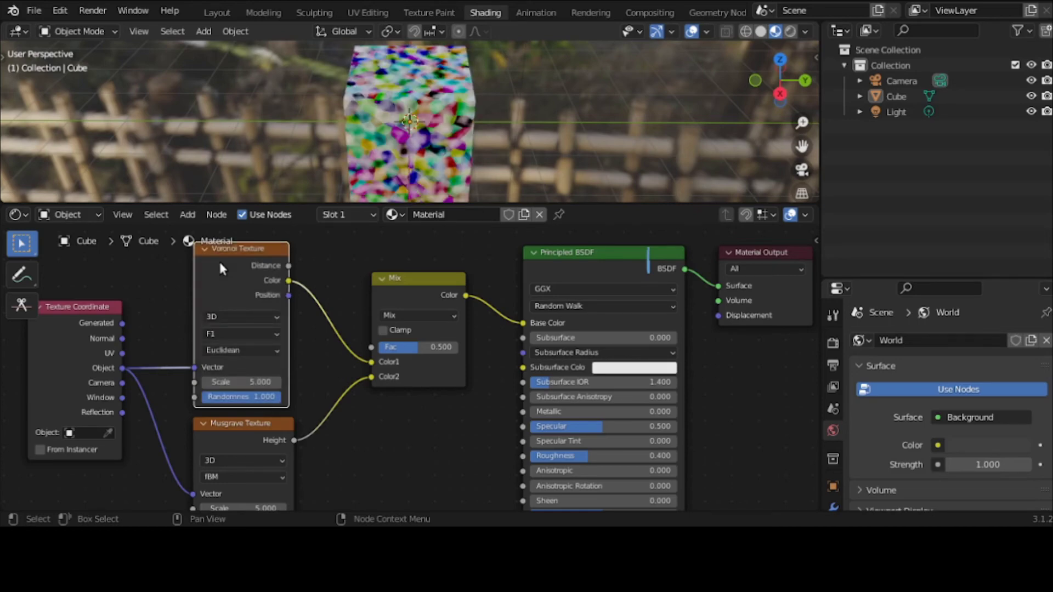
pyautogui.press('m')
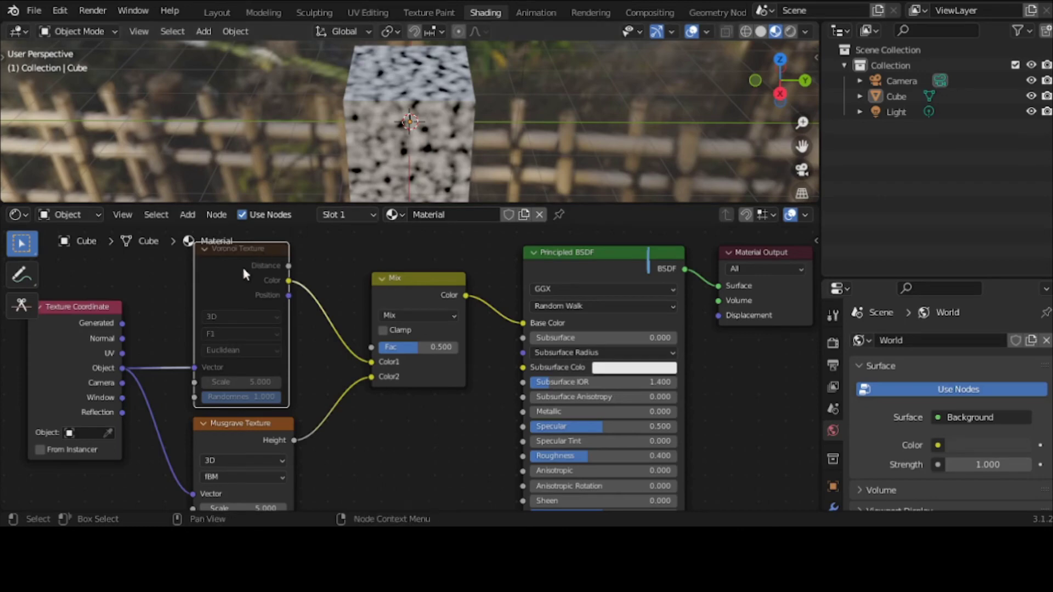
pyautogui.press('m')
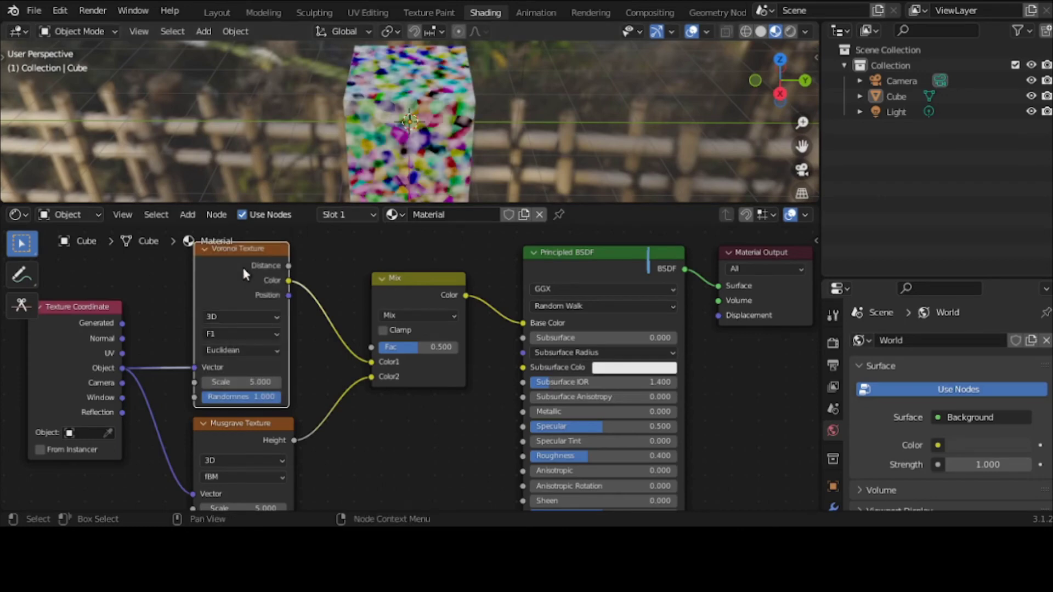
pyautogui.click(235, 429)
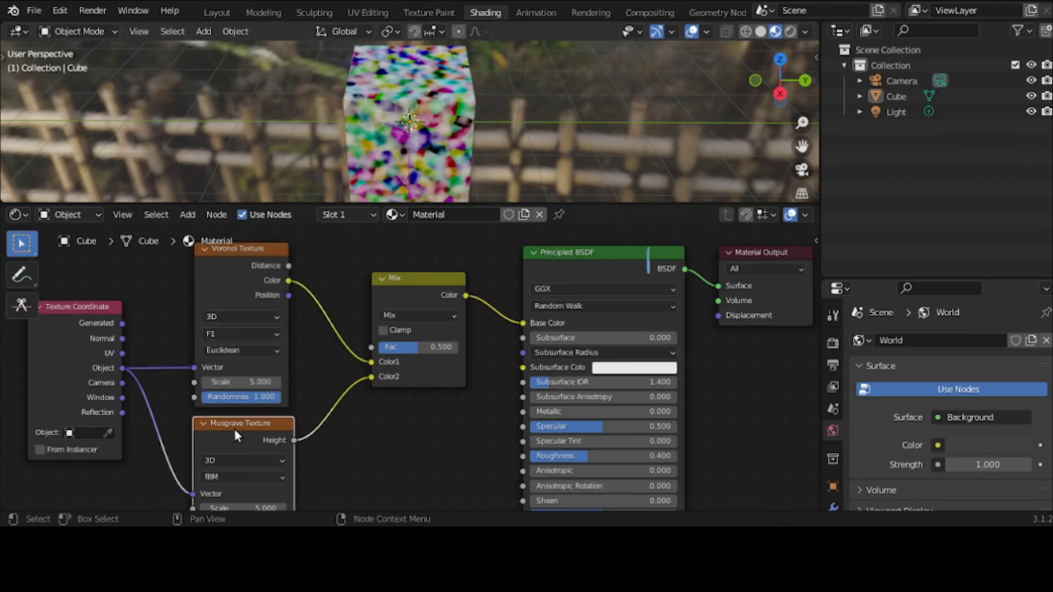
pyautogui.press('m')
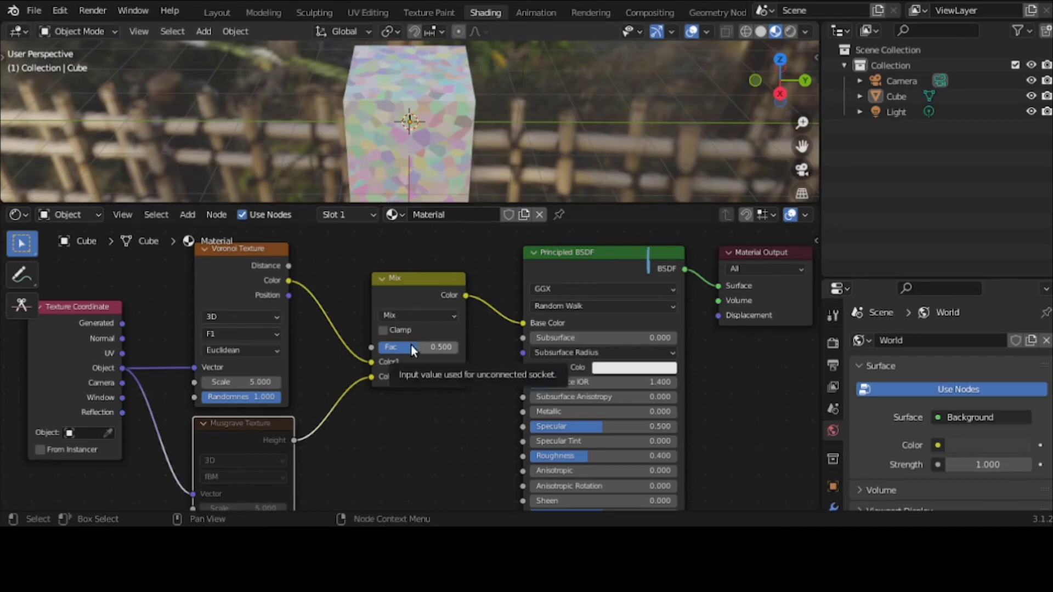
# Unmute the Musgrave Texture and set the Mix node's Fac to 0.367
pyautogui.moveTo(410, 344)
pyautogui.mouseDown()
pyautogui.moveTo(430, 344)
pyautogui.moveTo(369, 344)
pyautogui.moveTo(408, 344)
pyautogui.mouseUp()
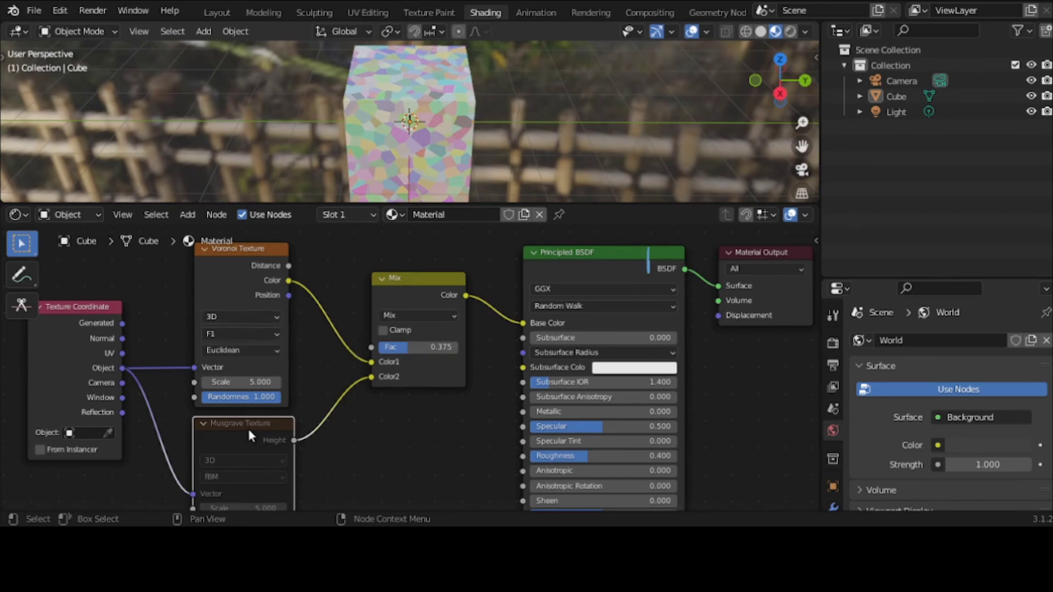
pyautogui.press('m')
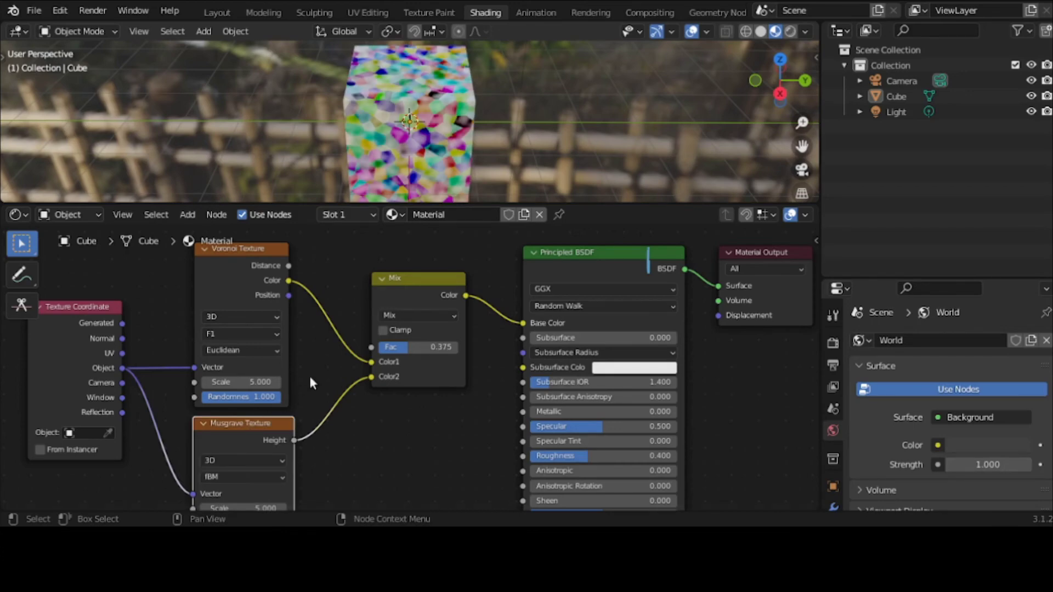
pyautogui.moveTo(408, 348)
pyautogui.mouseDown()
pyautogui.moveTo(438, 347)
pyautogui.moveTo(407, 348)
pyautogui.mouseUp()
pyautogui.press('ctrl')
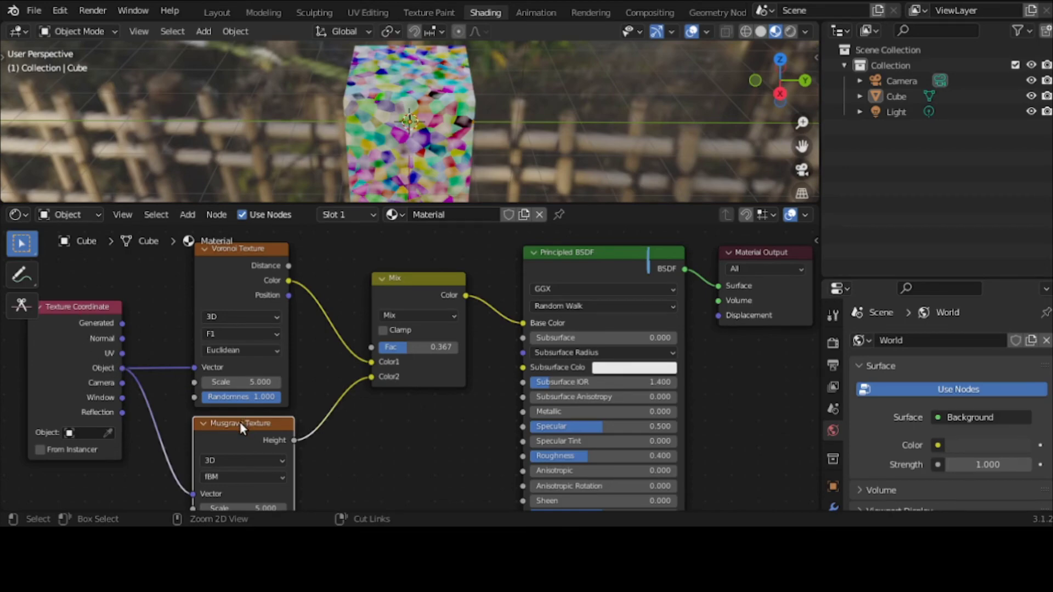
# Preview the Musgrave Texture on the cube with Node Wrangler and draw a short annotation mark beside it
pyautogui.press('shift')
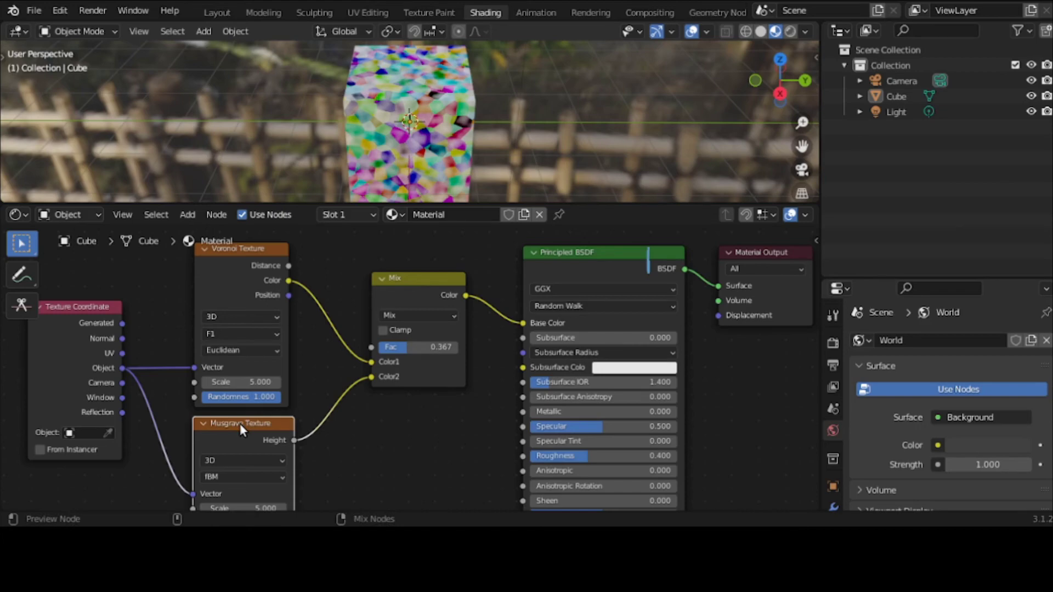
pyautogui.hotkey('ctrl', 'shift')
pyautogui.keyDown('ctrl'); pyautogui.keyDown('shift'); pyautogui.click(239, 424); pyautogui.keyUp('shift'); pyautogui.keyUp('ctrl')
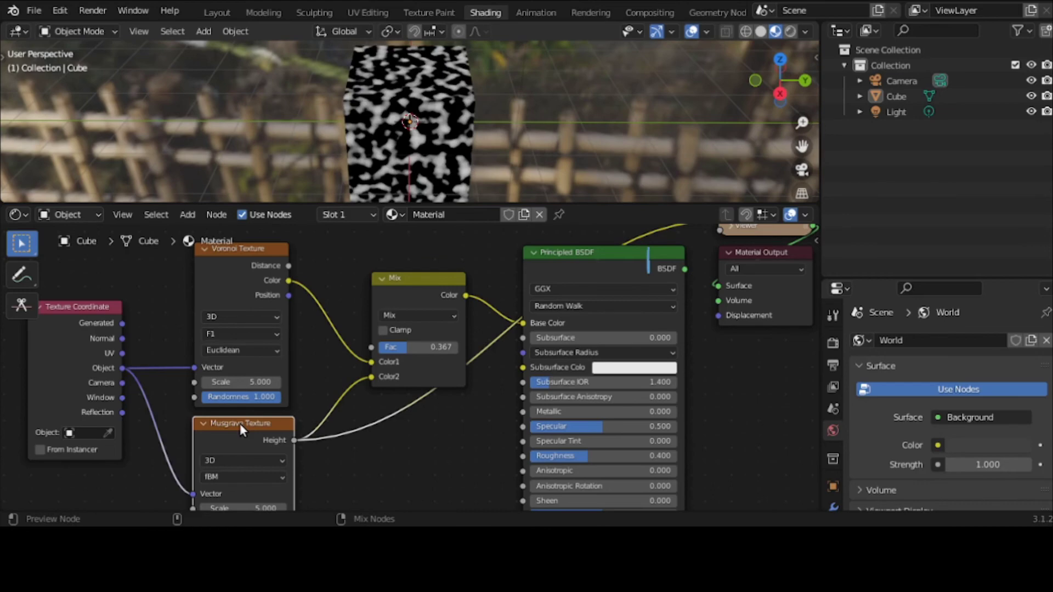
pyautogui.click(20, 280)
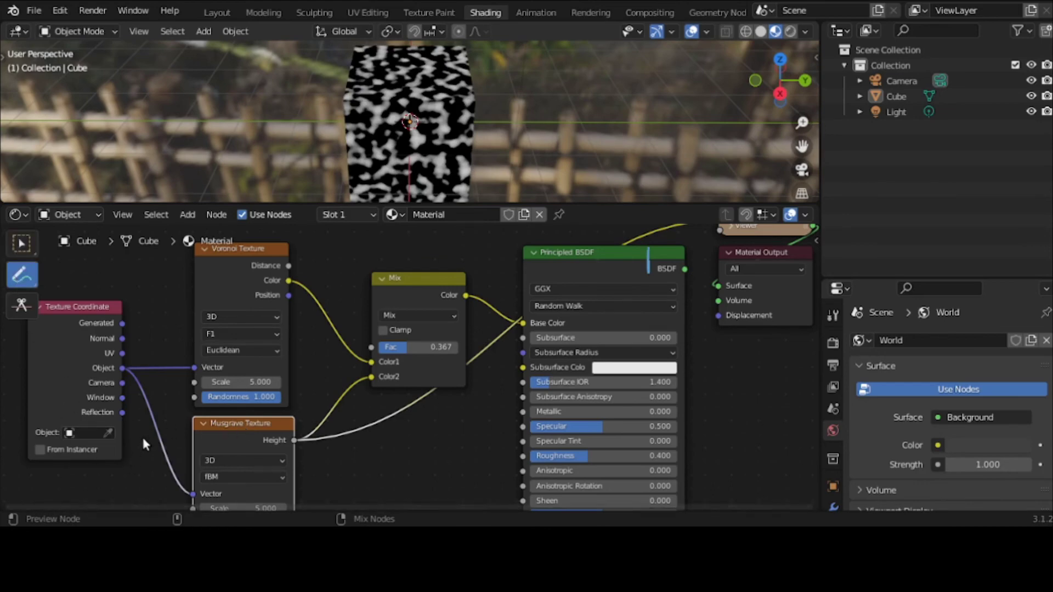
pyautogui.moveTo(144, 445)
pyautogui.mouseDown()
pyautogui.moveTo(148, 407)
pyautogui.moveTo(147, 445)
pyautogui.moveTo(158, 414)
pyautogui.moveTo(156, 444)
pyautogui.mouseUp()
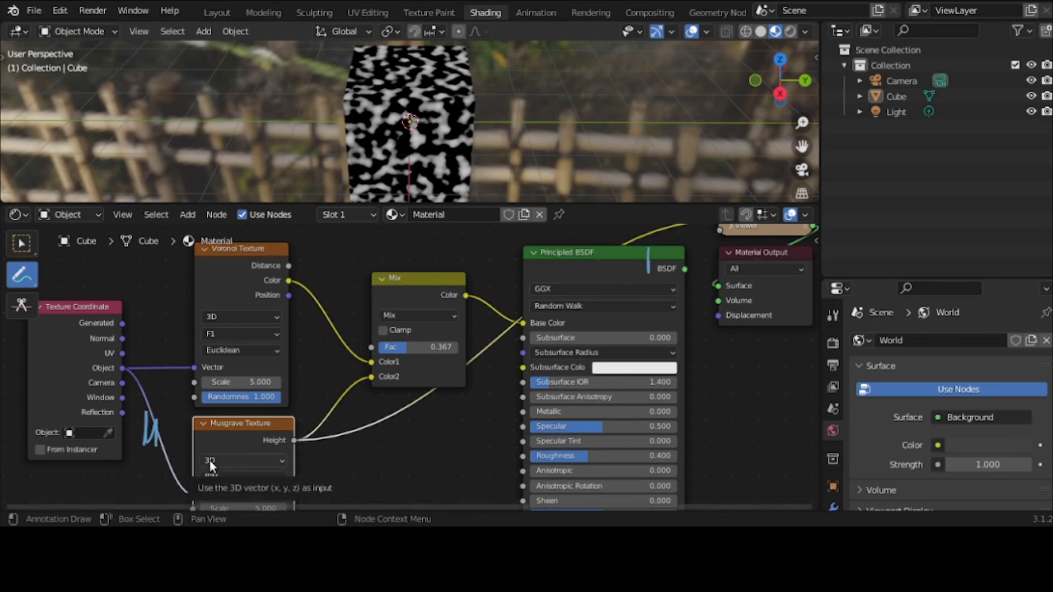
# Preview the Voronoi Texture's Distance output on the cube
pyautogui.press('ctrl')
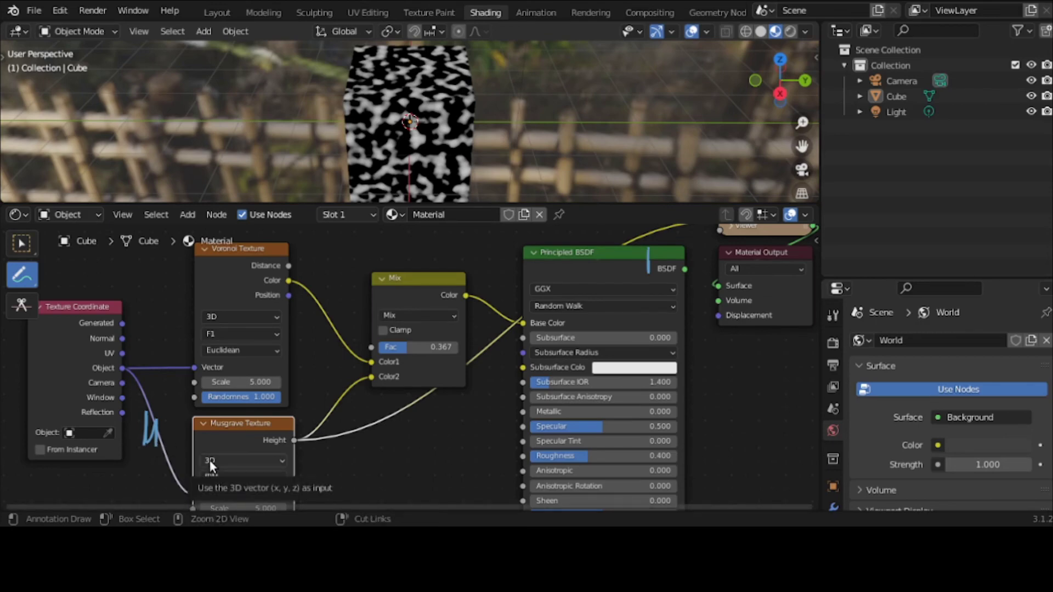
pyautogui.press('shift')
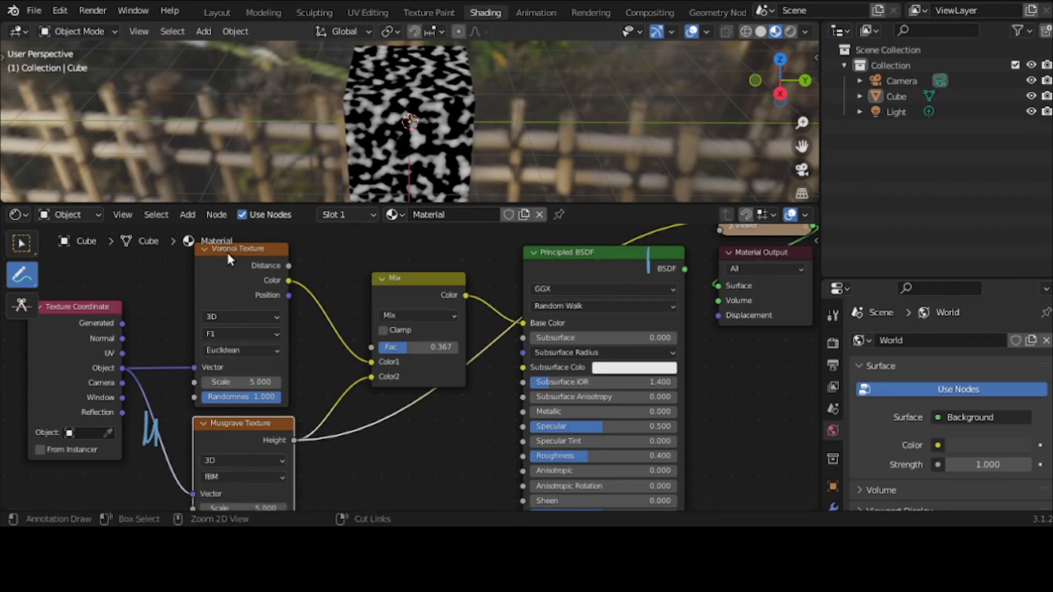
pyautogui.press('shift')
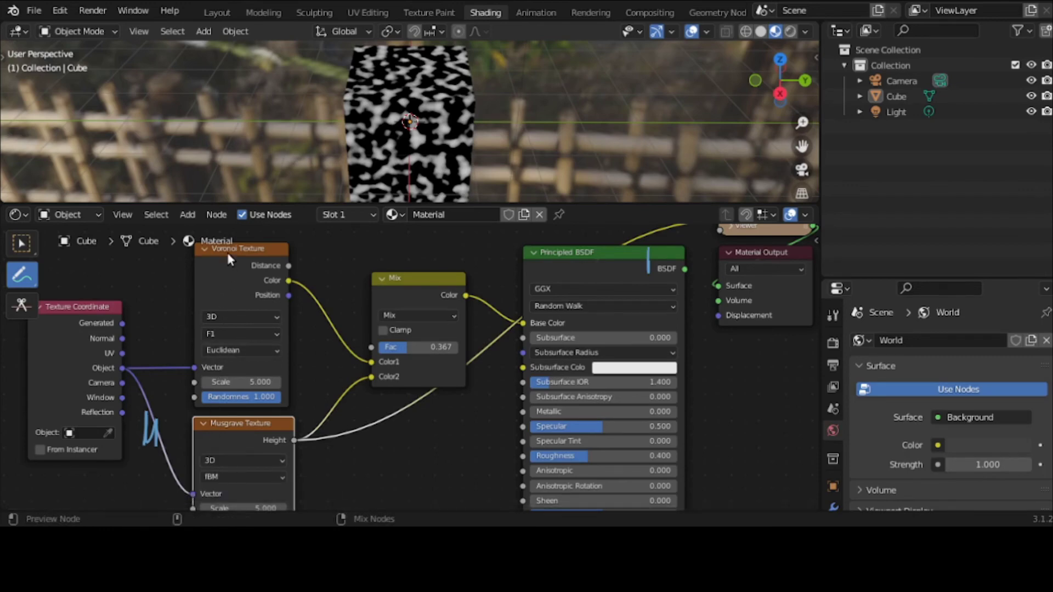
pyautogui.keyDown('ctrl'); pyautogui.keyDown('shift'); pyautogui.click(226, 250); pyautogui.keyUp('shift'); pyautogui.keyUp('ctrl')
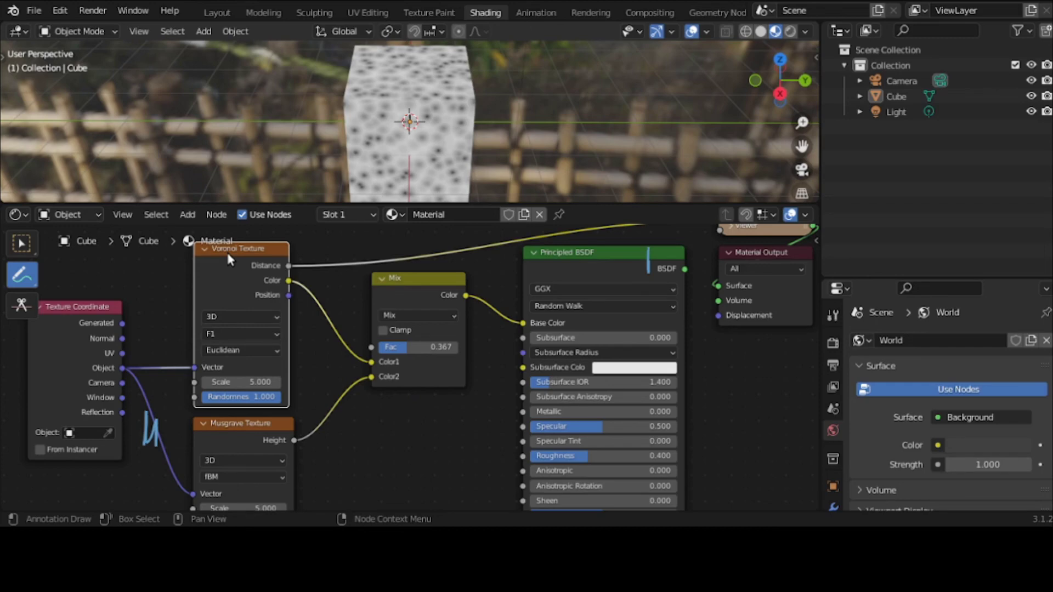
pyautogui.hotkey('ctrl', 'shift')
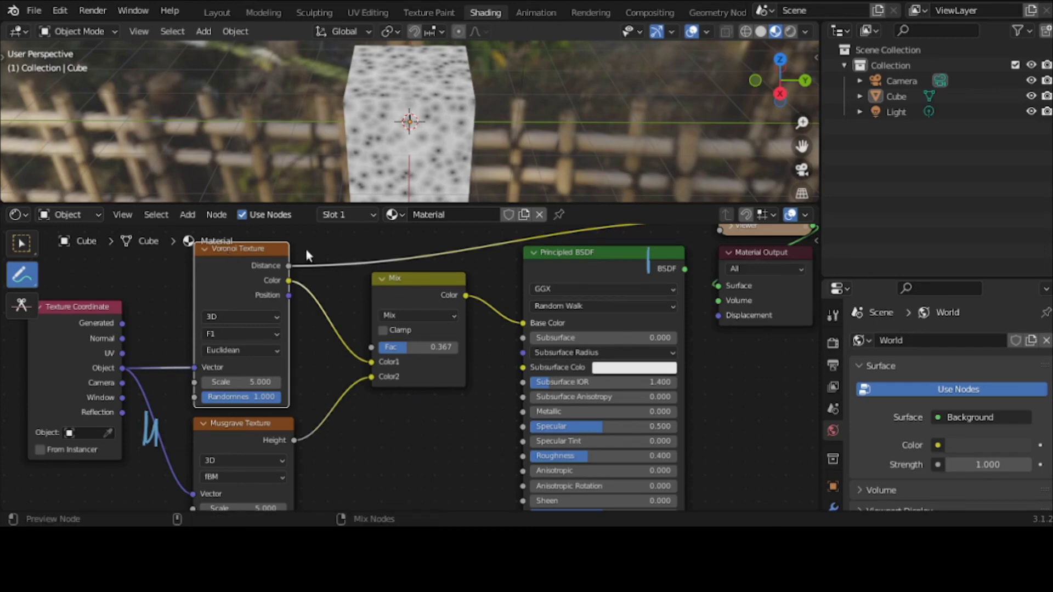
# Reconnect the Principled BSDF to the Material Output to show the full Voronoi–Musgrave blend
pyautogui.keyDown('ctrl'); pyautogui.keyDown('shift'); pyautogui.click(576, 273); pyautogui.keyUp('shift'); pyautogui.keyUp('ctrl')
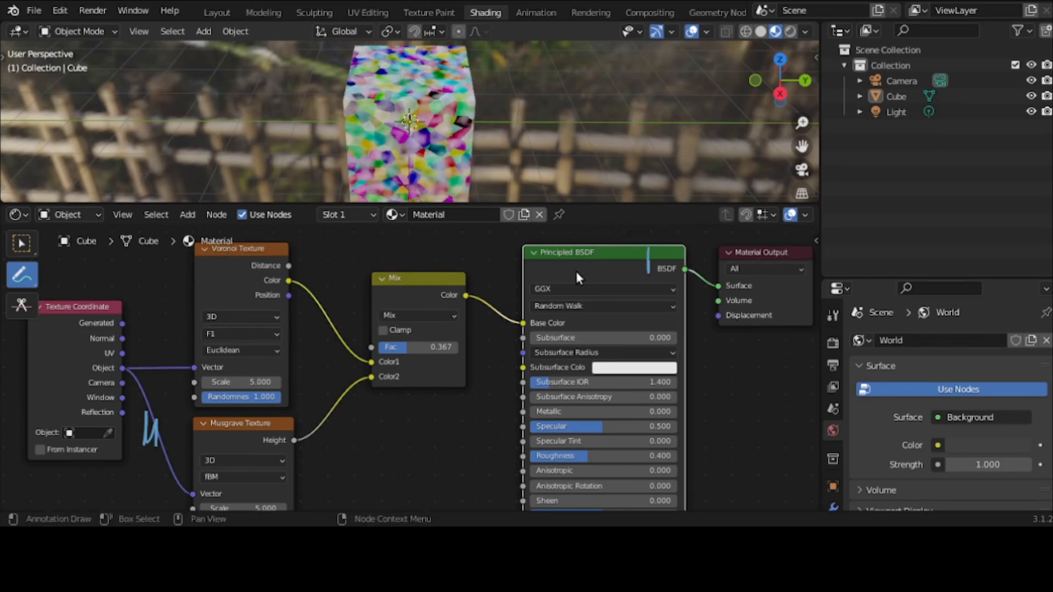